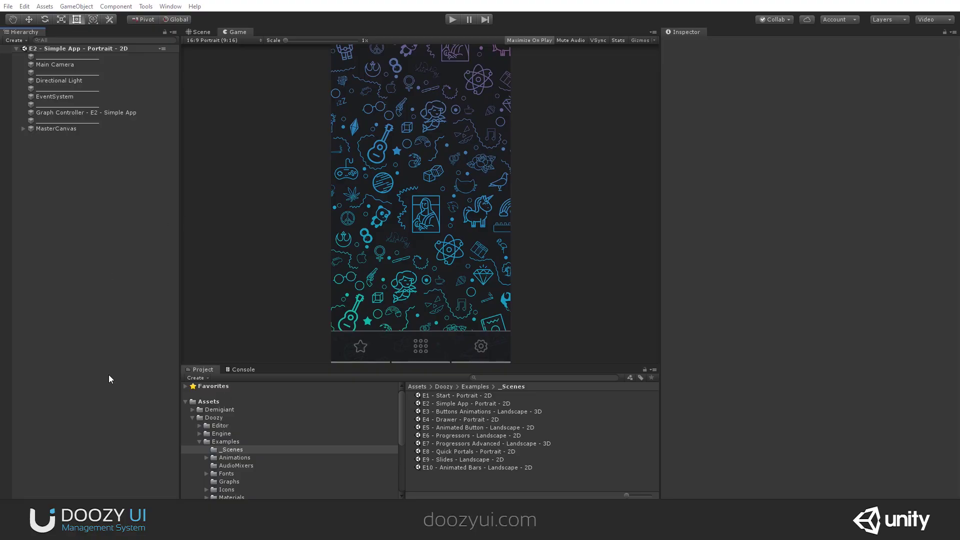
Open the E2 - Simple App - Portrait - 2D scene from Assets/Doozy/Examples/_Scenes and run it in play mode.
{"action": "left_click", "coordinate": [210, 418]}
{"action": "double_click", "coordinate": [434, 411]}
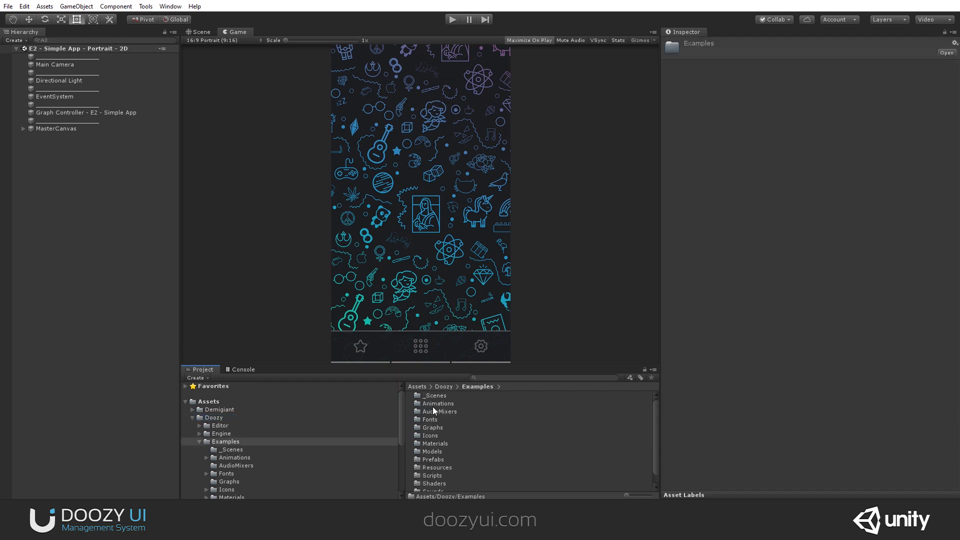
{"action": "double_click", "coordinate": [432, 396]}
{"action": "left_click", "coordinate": [432, 403]}
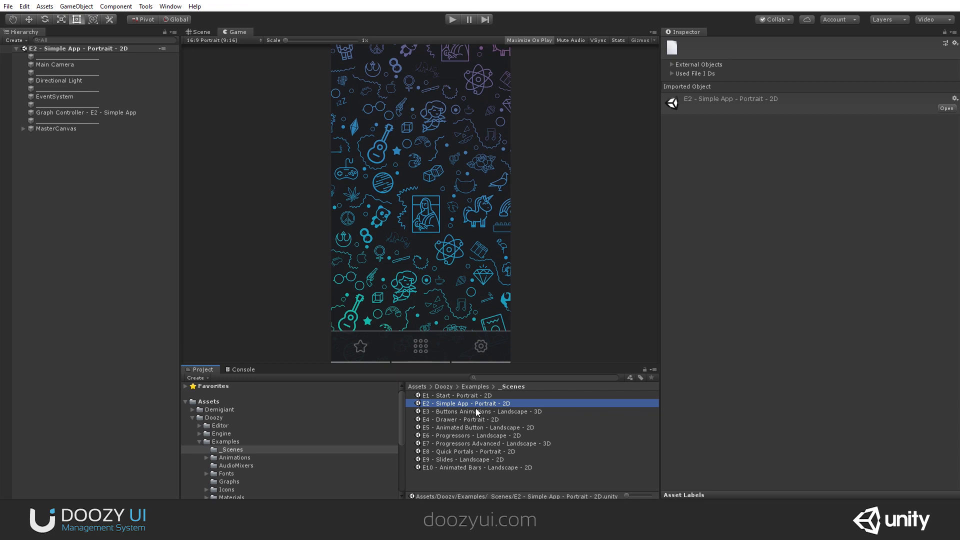
{"action": "left_click", "coordinate": [396, 202]}
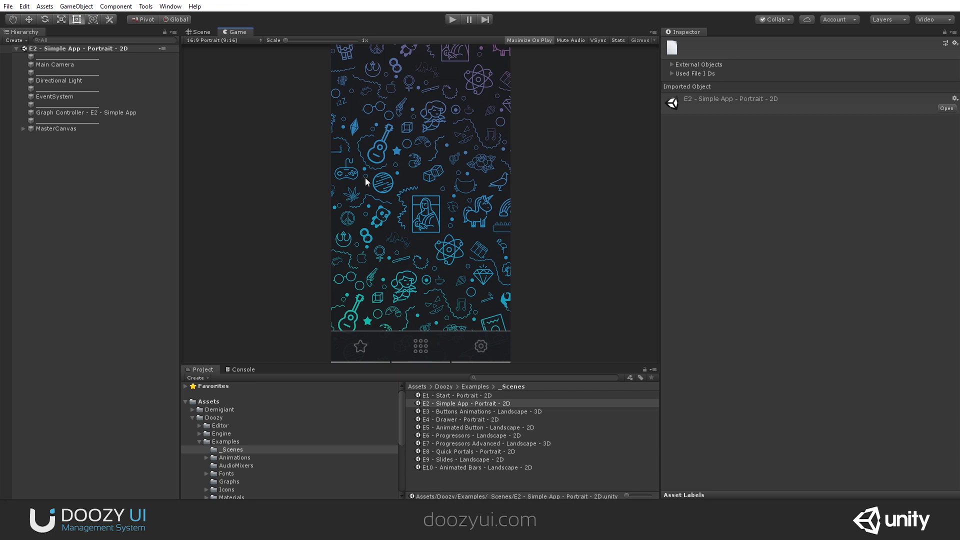
{"action": "left_click", "coordinate": [450, 19]}
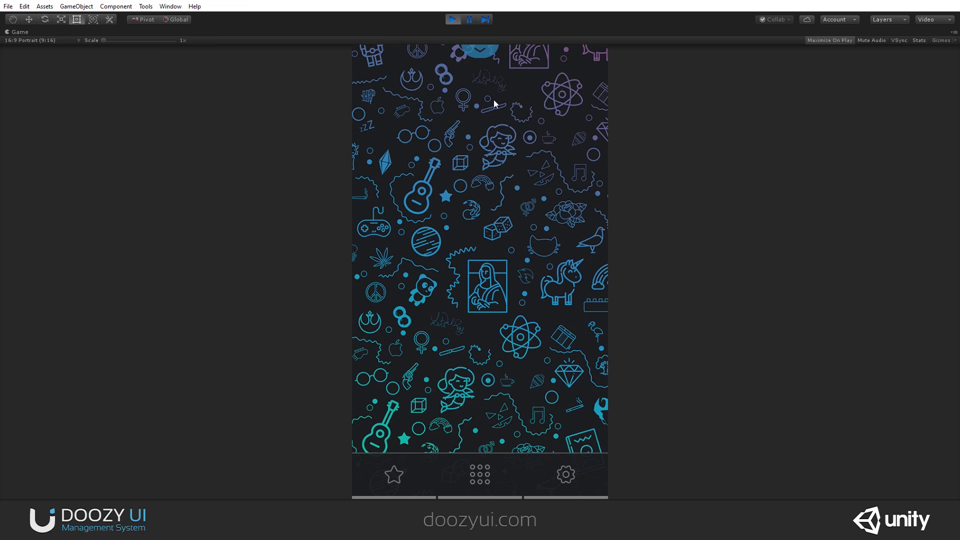
{"action": "left_click_drag", "start_coordinate": [496, 89], "coordinate": [494, 178]}
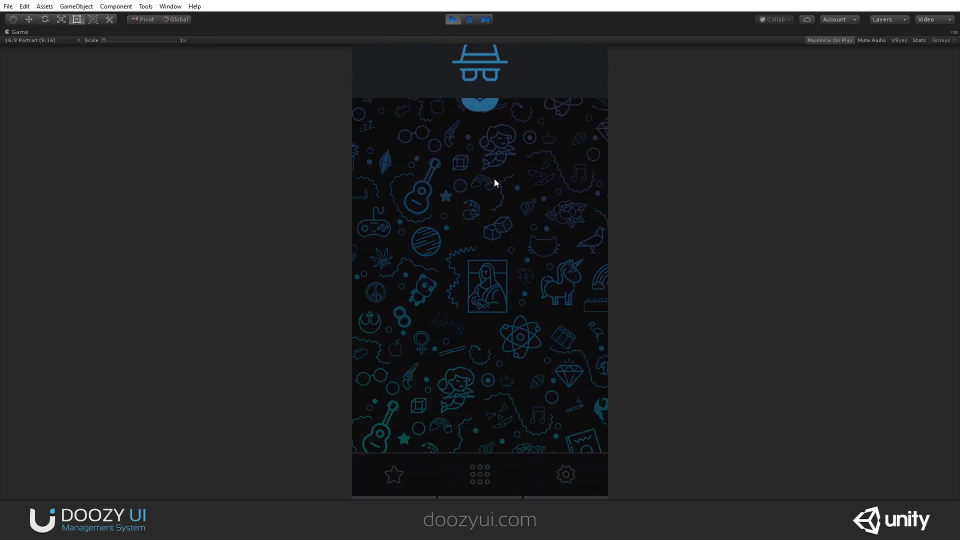
{"action": "left_click", "coordinate": [492, 358]}
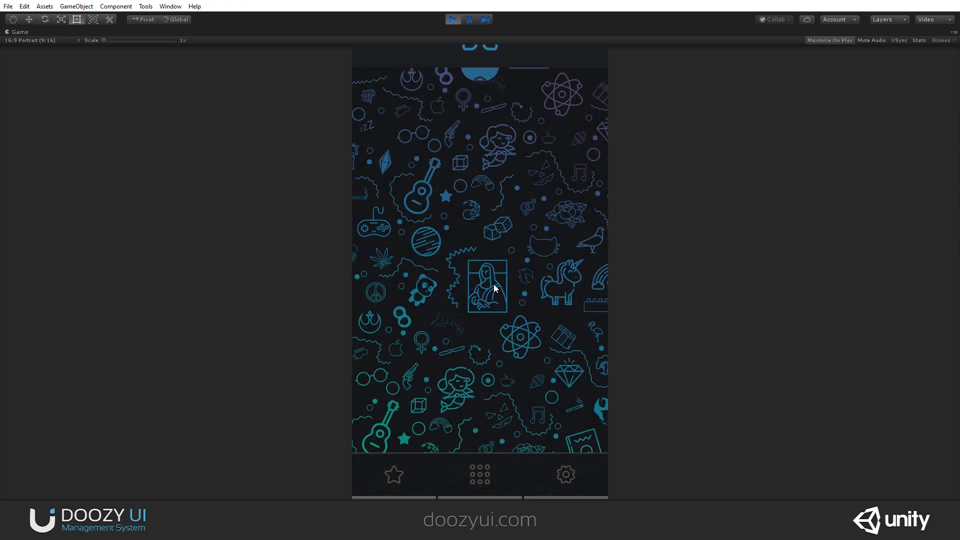
{"action": "left_click_drag", "start_coordinate": [487, 74], "coordinate": [487, 34]}
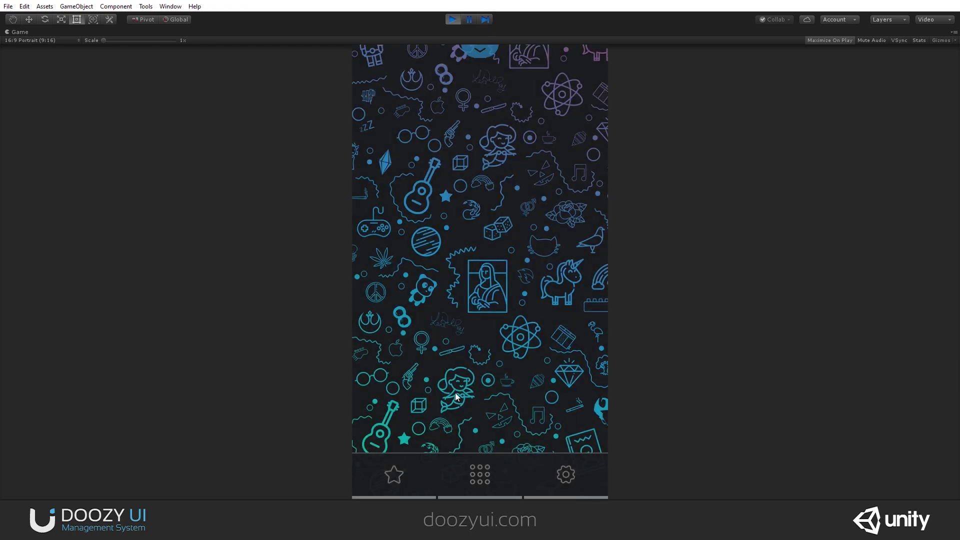
{"action": "left_click", "coordinate": [399, 474]}
{"action": "left_click", "coordinate": [505, 476]}
{"action": "left_click", "coordinate": [547, 475]}
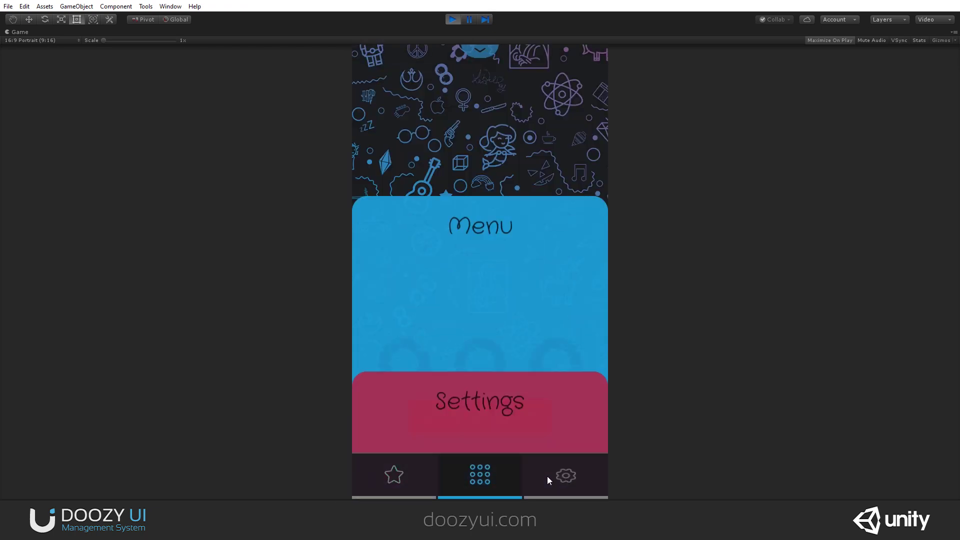
{"action": "left_click", "coordinate": [492, 480]}
{"action": "left_click", "coordinate": [404, 481]}
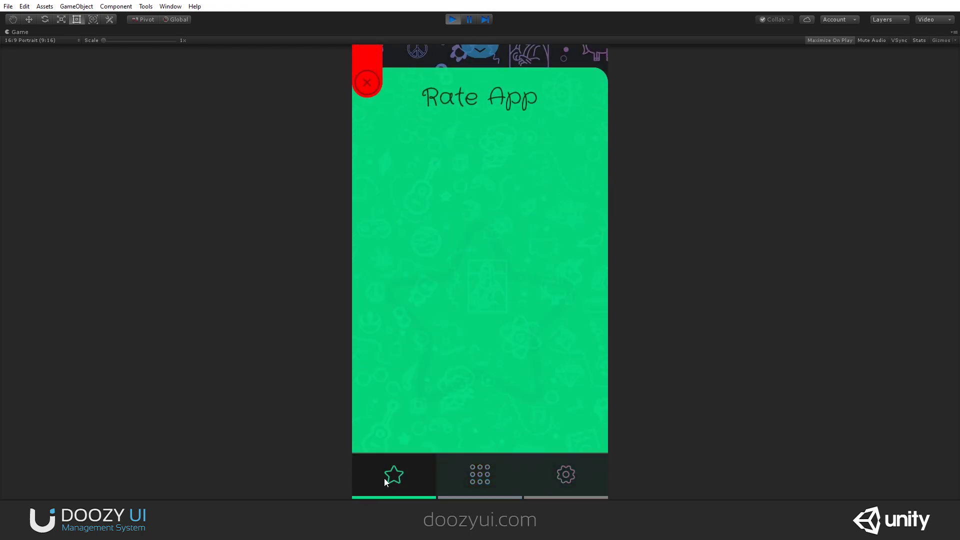
{"action": "left_click", "coordinate": [468, 480]}
{"action": "left_click", "coordinate": [538, 490]}
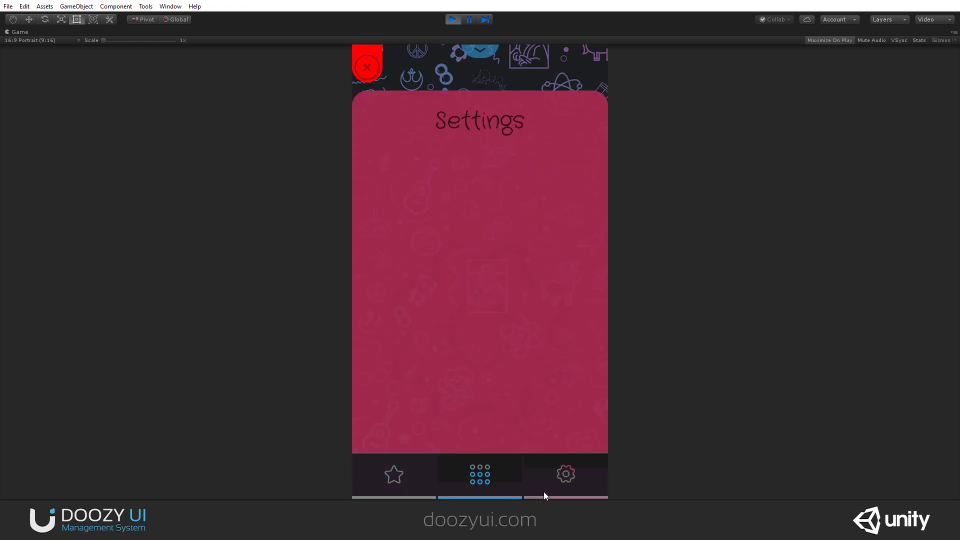
{"action": "left_click", "coordinate": [487, 483]}
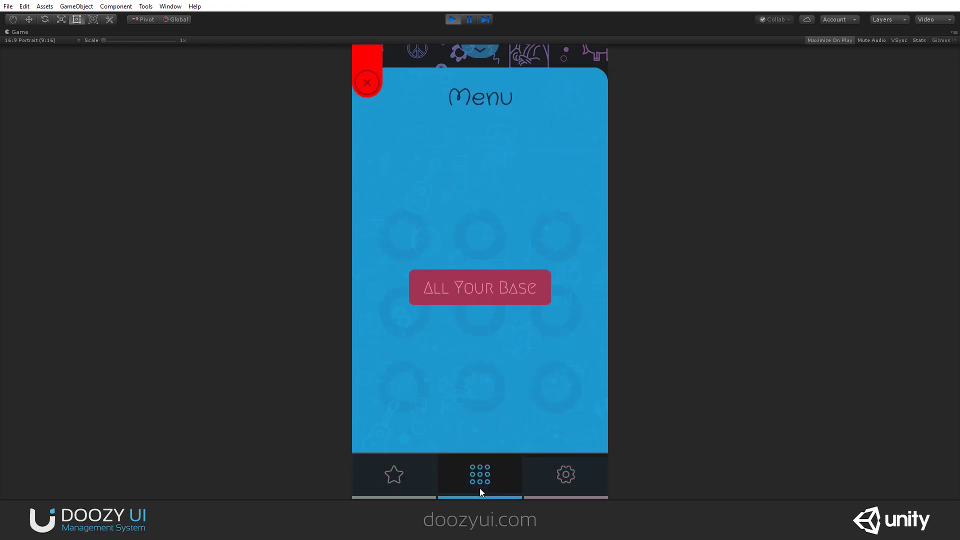
{"action": "left_click", "coordinate": [366, 84]}
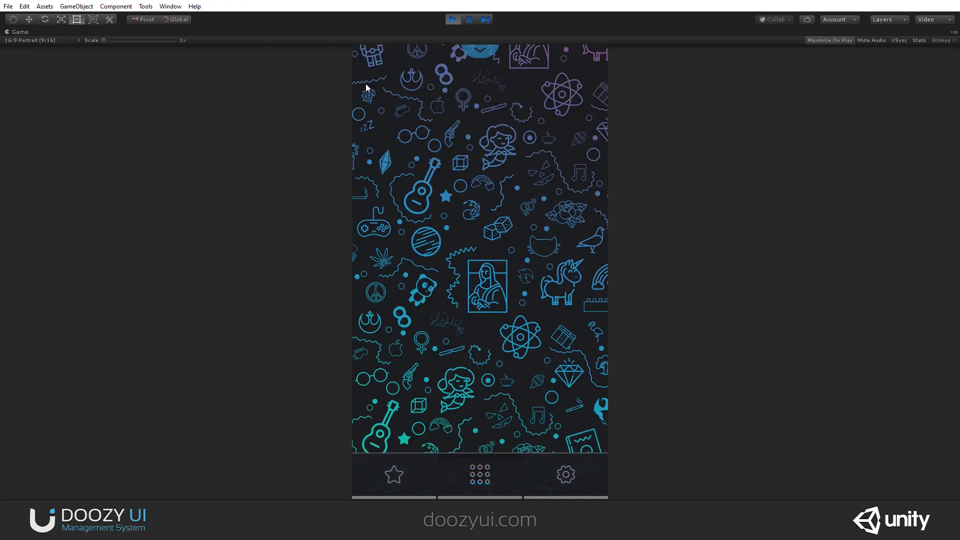
{"action": "left_click", "coordinate": [484, 482]}
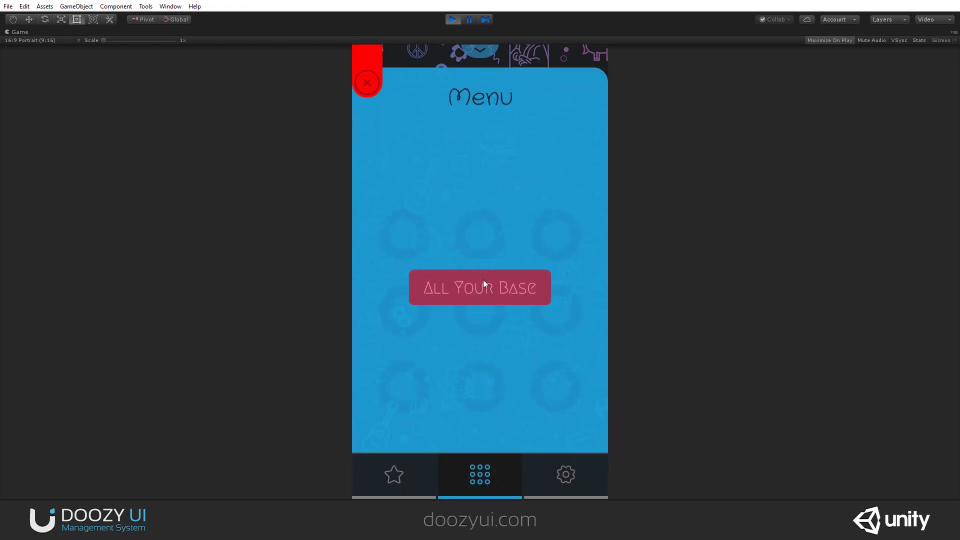
{"action": "left_click", "coordinate": [483, 282]}
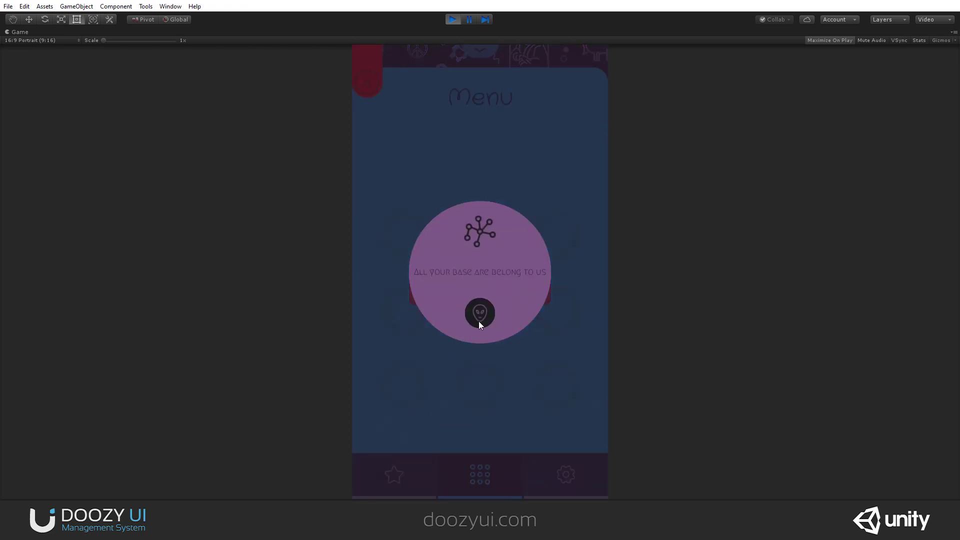
{"action": "left_click", "coordinate": [478, 320]}
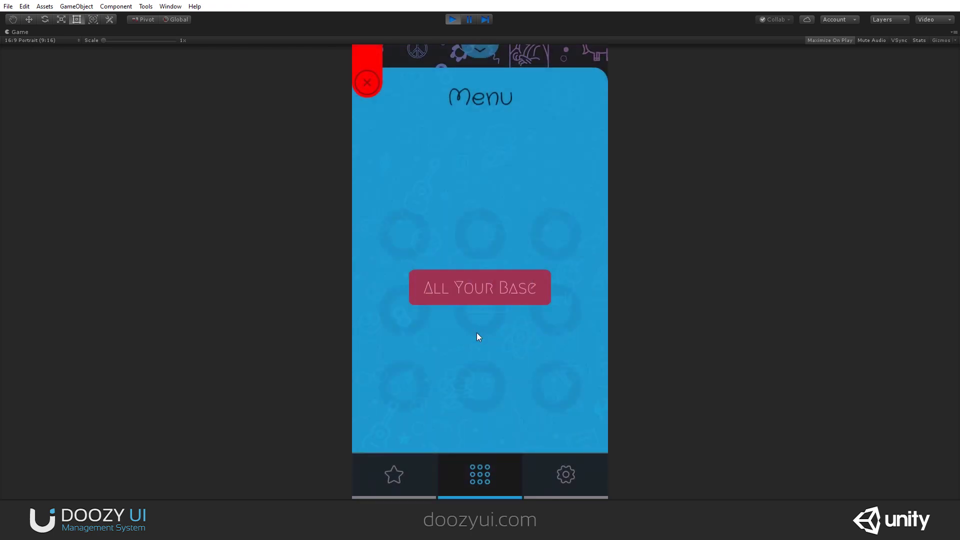
{"action": "left_click", "coordinate": [476, 333]}
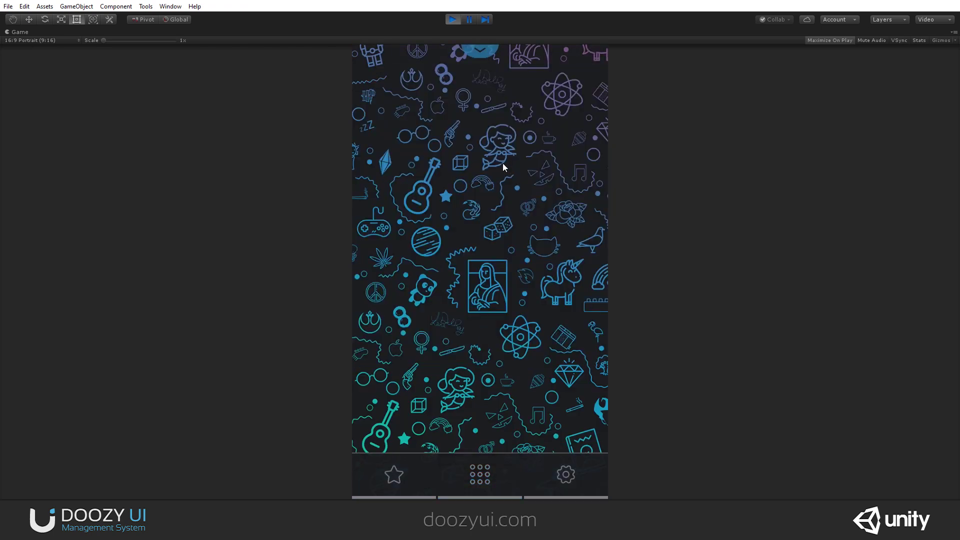
{"action": "left_click", "coordinate": [492, 470]}
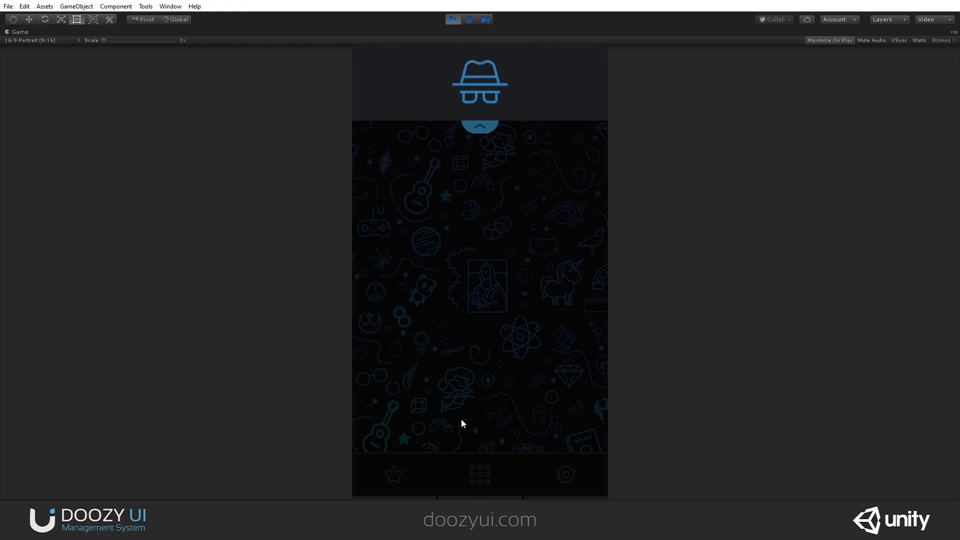
{"action": "left_click", "coordinate": [461, 408]}
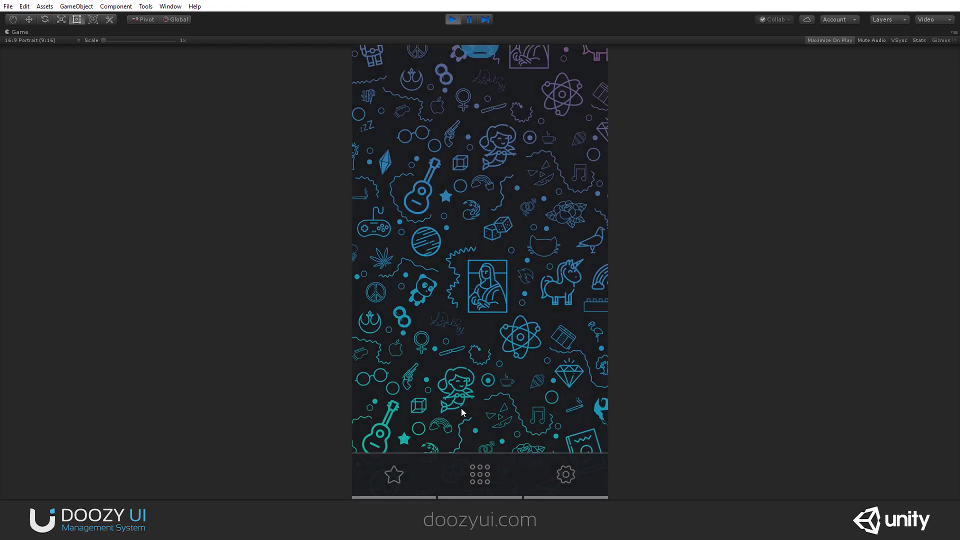
{"action": "left_click", "coordinate": [408, 471]}
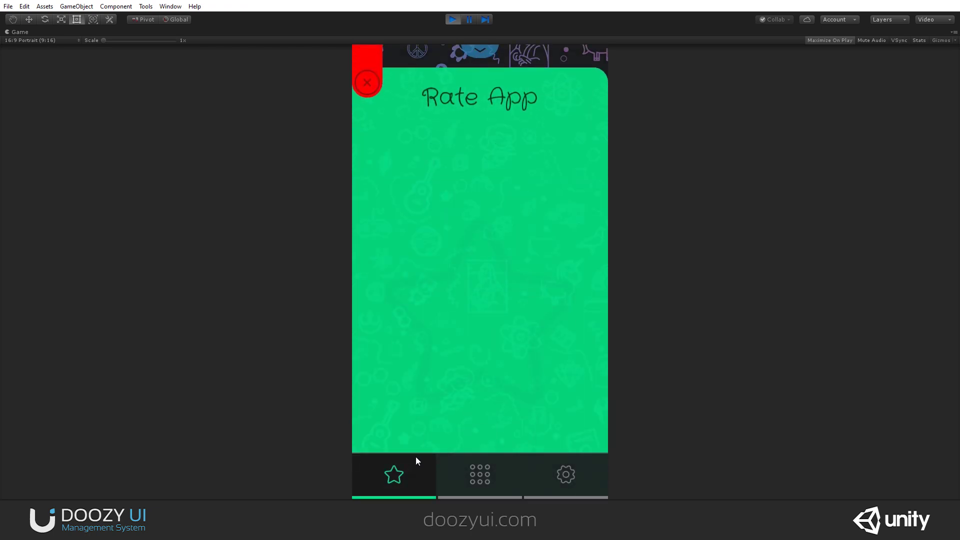
{"action": "left_click", "coordinate": [440, 380]}
{"action": "left_click", "coordinate": [506, 476]}
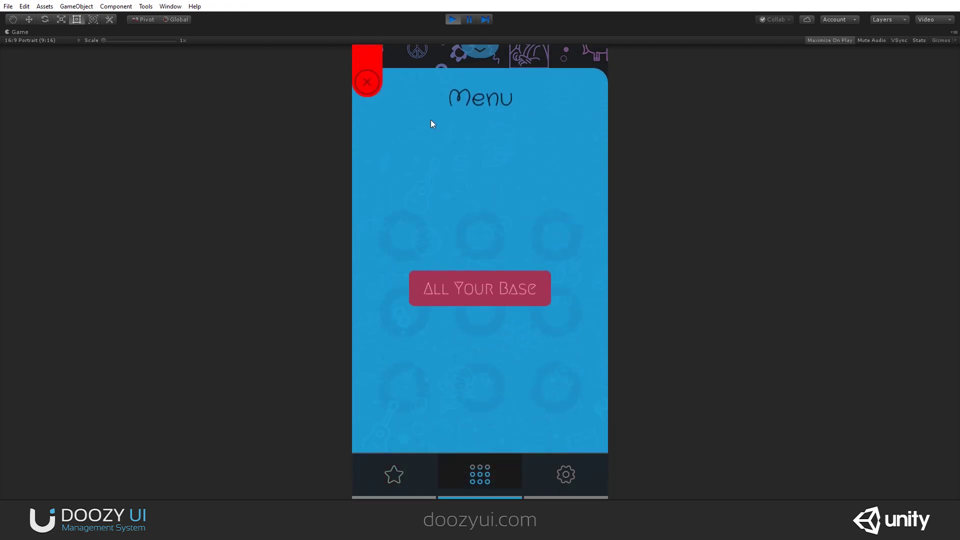
{"action": "left_click", "coordinate": [371, 79]}
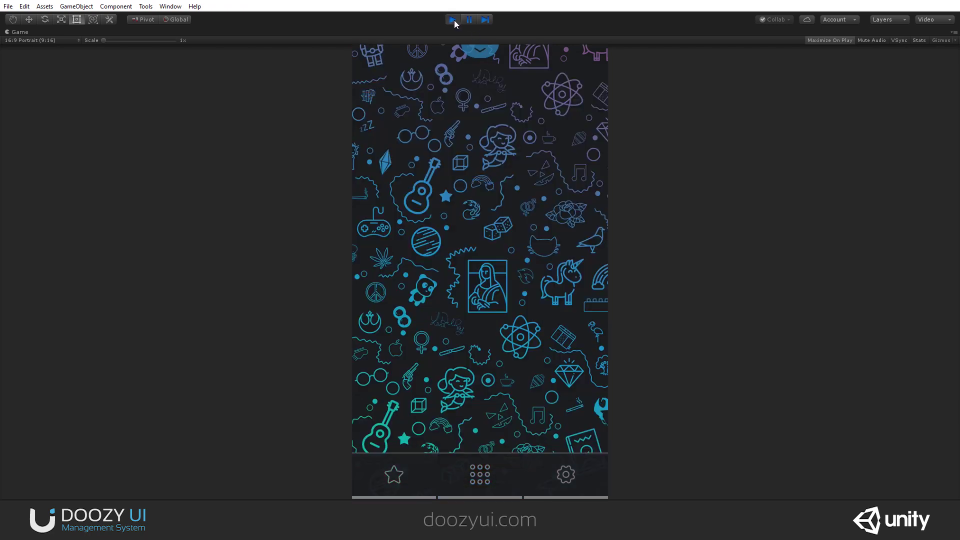
Stop play mode, expand MasterCanvas, and open the Graph Controller - E2 - Simple App graph in Nody.
{"action": "key", "text": "ctrl+p"}
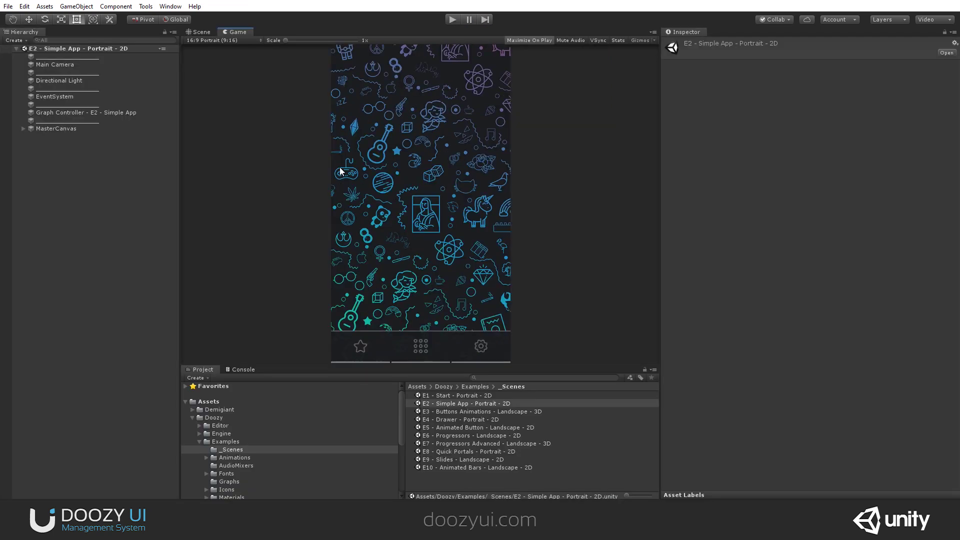
{"action": "left_click", "coordinate": [23, 129]}
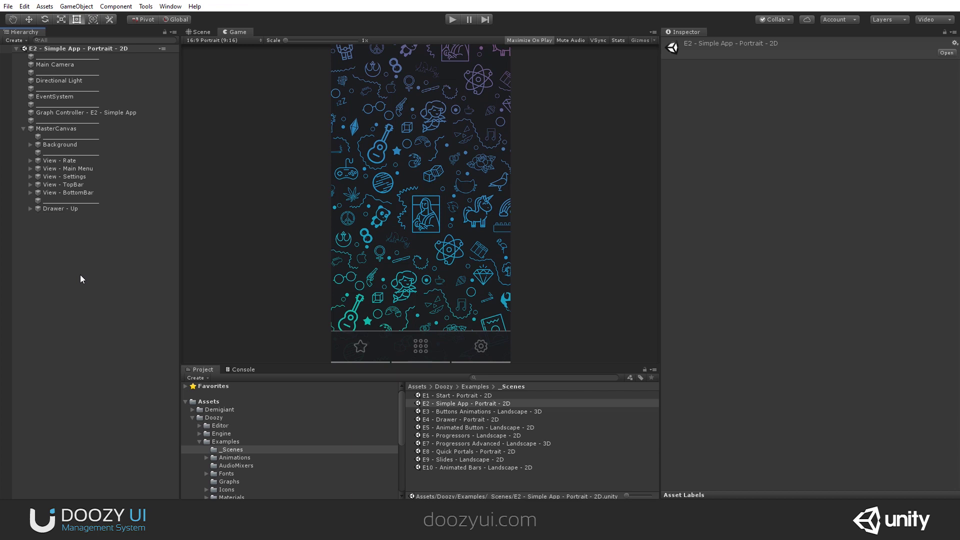
{"action": "left_click", "coordinate": [112, 112]}
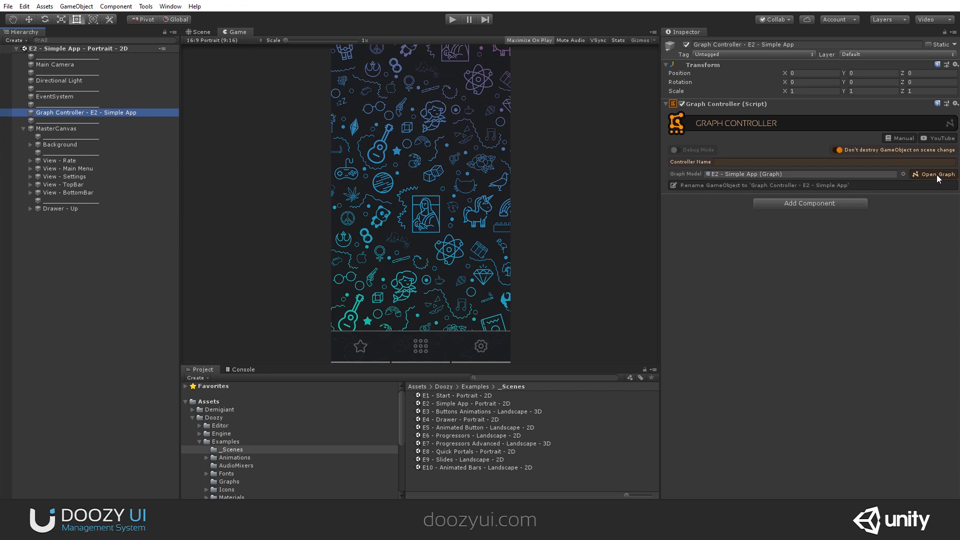
{"action": "left_click", "coordinate": [933, 174]}
Frame the graph nodes and inspect the Sound Node, previewing its Smooth Loop sound.
{"action": "scroll", "coordinate": [205, 290], "scroll_direction": "up", "scroll_amount": 3}
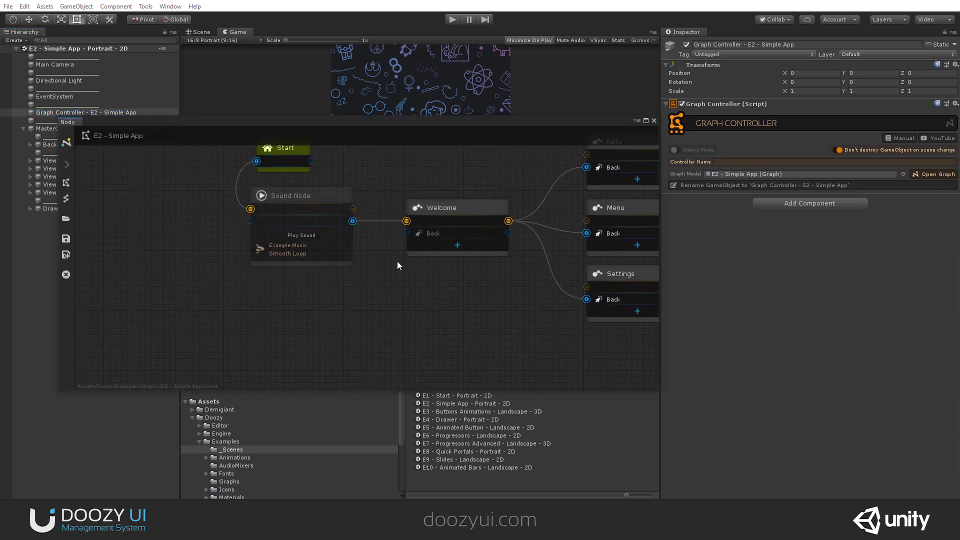
{"action": "middle_click_drag", "start_coordinate": [397, 261], "coordinate": [299, 301]}
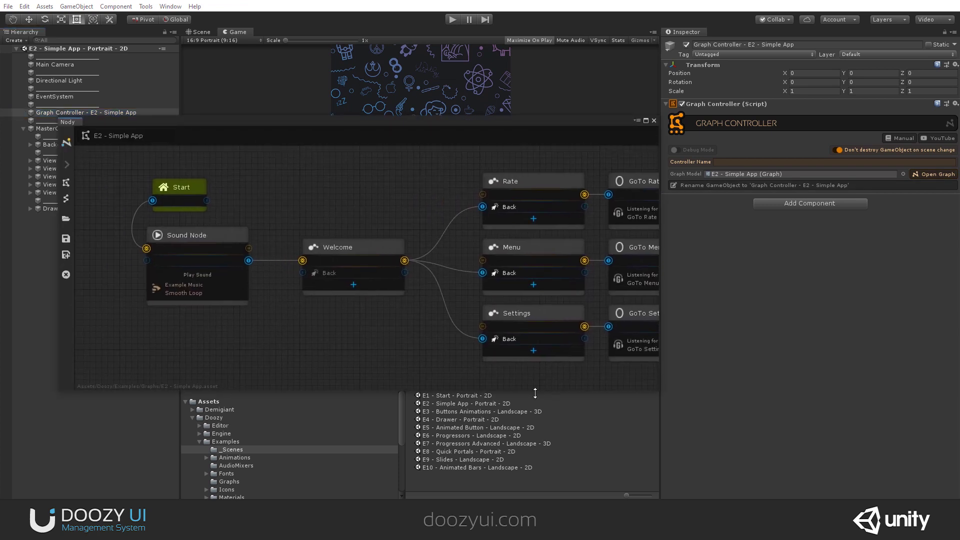
{"action": "left_click_drag", "start_coordinate": [535, 394], "coordinate": [534, 469]}
{"action": "middle_click_drag", "start_coordinate": [519, 398], "coordinate": [499, 404]}
{"action": "left_click", "coordinate": [169, 255]}
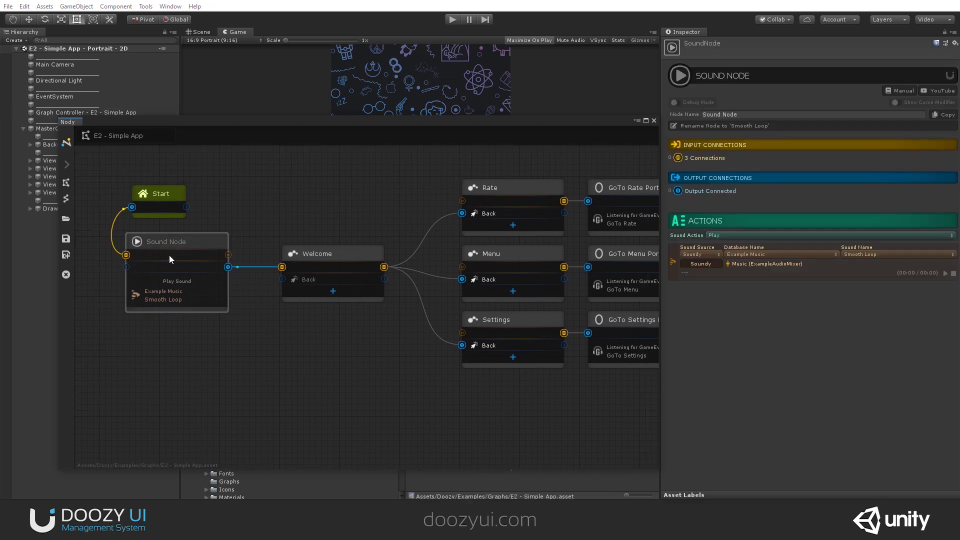
{"action": "middle_click_drag", "start_coordinate": [313, 218], "coordinate": [283, 213]}
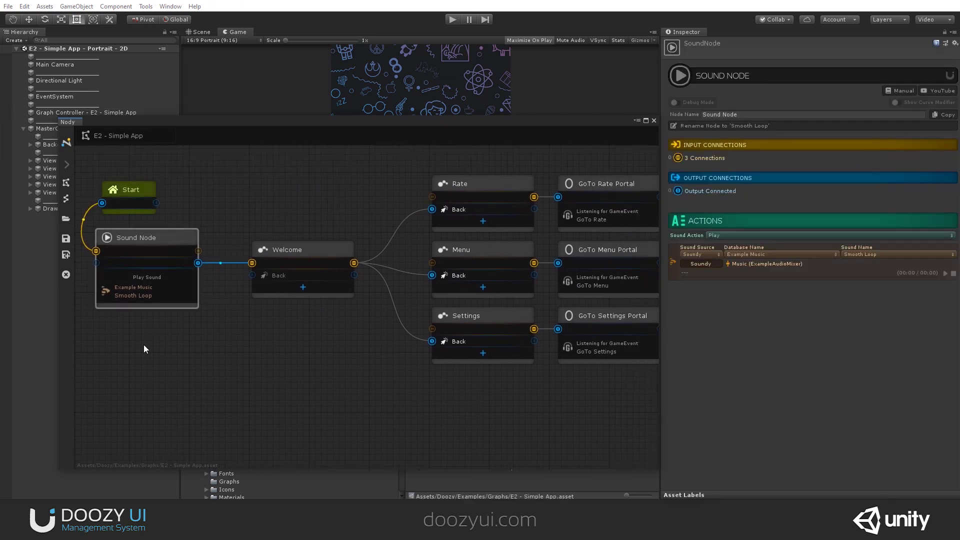
{"action": "left_click", "coordinate": [726, 278]}
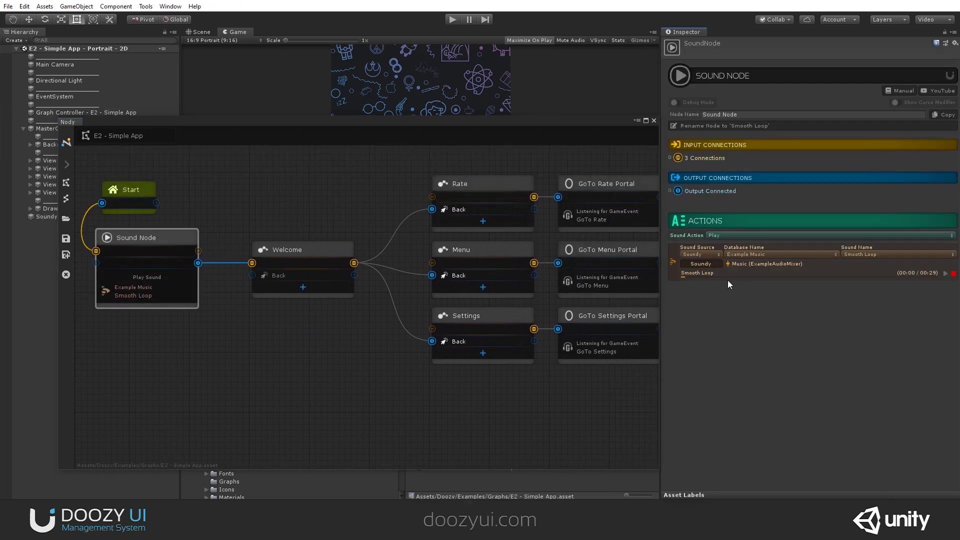
{"action": "left_click", "coordinate": [726, 277]}
Inspect the Welcome node, then shrink the graph window and move it lower right.
{"action": "left_click", "coordinate": [334, 270]}
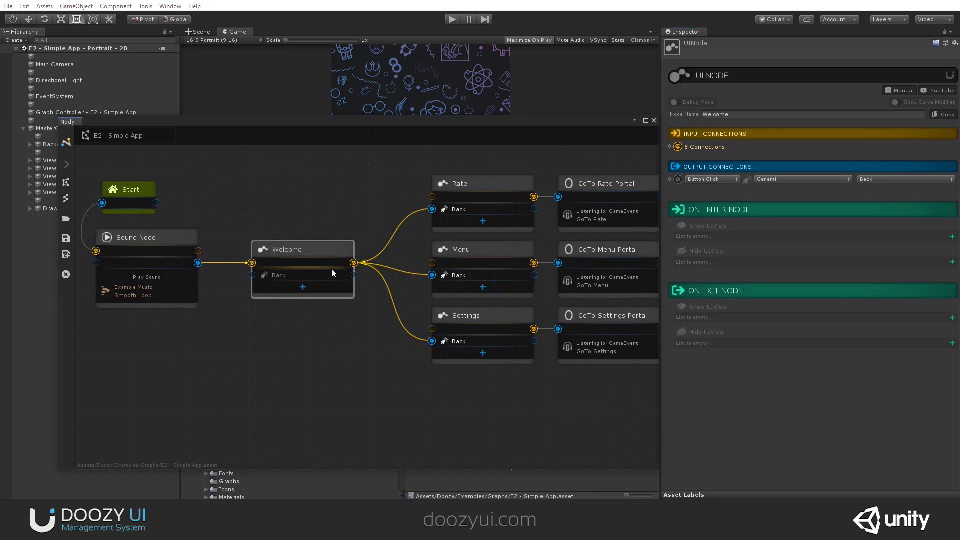
{"action": "middle_click_drag", "start_coordinate": [347, 372], "coordinate": [299, 391]}
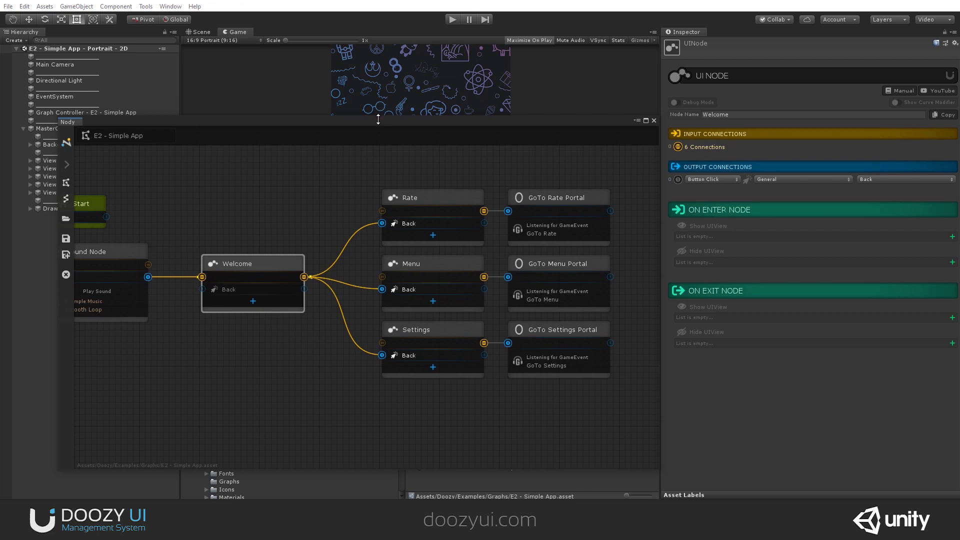
{"action": "left_click_drag", "start_coordinate": [378, 119], "coordinate": [376, 296]}
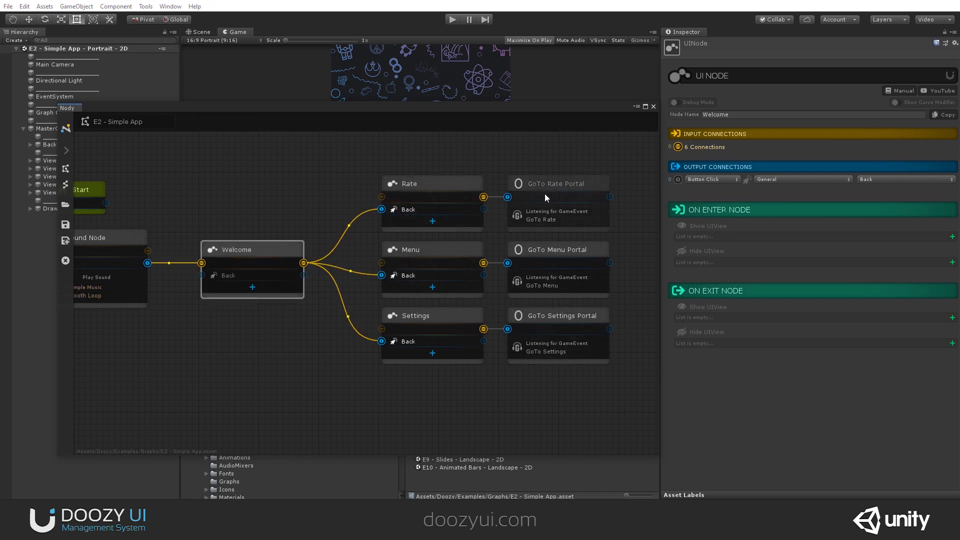
{"action": "left_click_drag", "start_coordinate": [367, 109], "coordinate": [511, 189]}
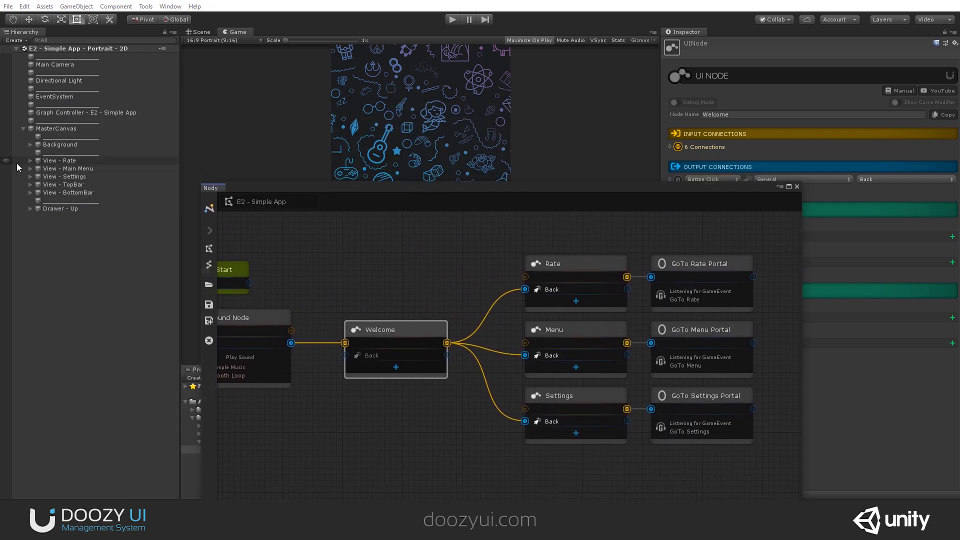
Browse the MasterCanvas children in the Hierarchy and expand View - BottomBar.
{"action": "left_click", "coordinate": [31, 169], "text": "alt"}
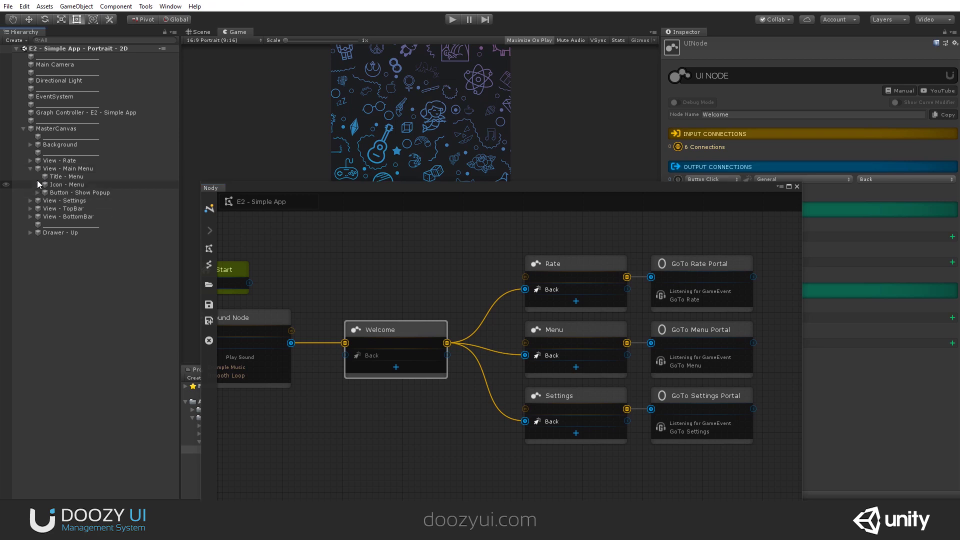
{"action": "left_click", "coordinate": [31, 169]}
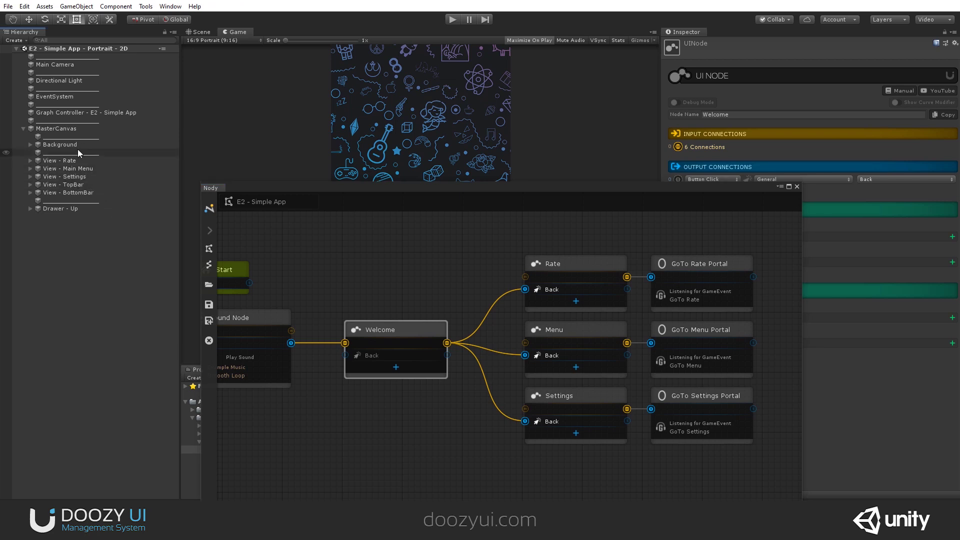
{"action": "left_click", "coordinate": [30, 145]}
{"action": "left_click", "coordinate": [30, 144]}
{"action": "left_click", "coordinate": [31, 193]}
{"action": "left_click_drag", "start_coordinate": [210, 187], "coordinate": [608, 229]}
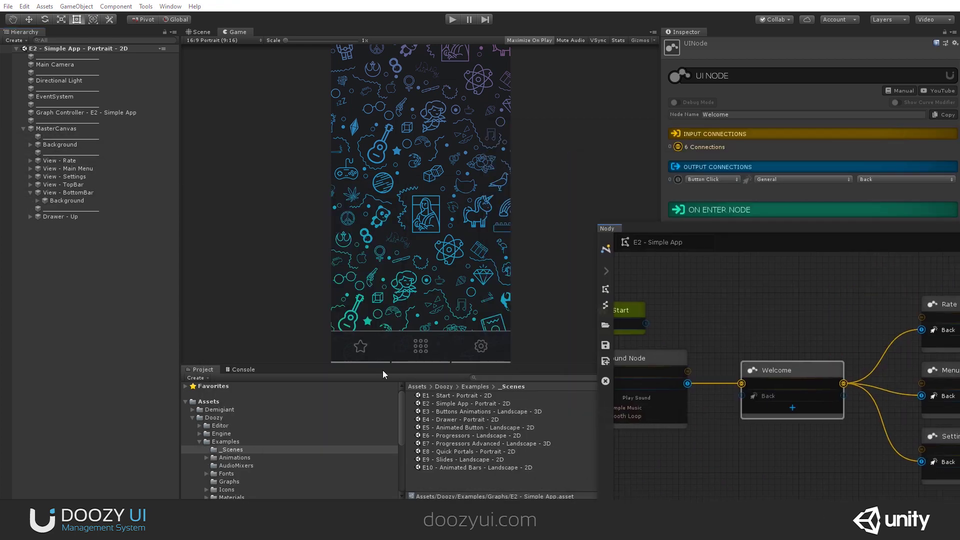
In the zoomed Scene view, expand Background > Buttons and select Container - Button - Rate.
{"action": "left_click", "coordinate": [202, 31]}
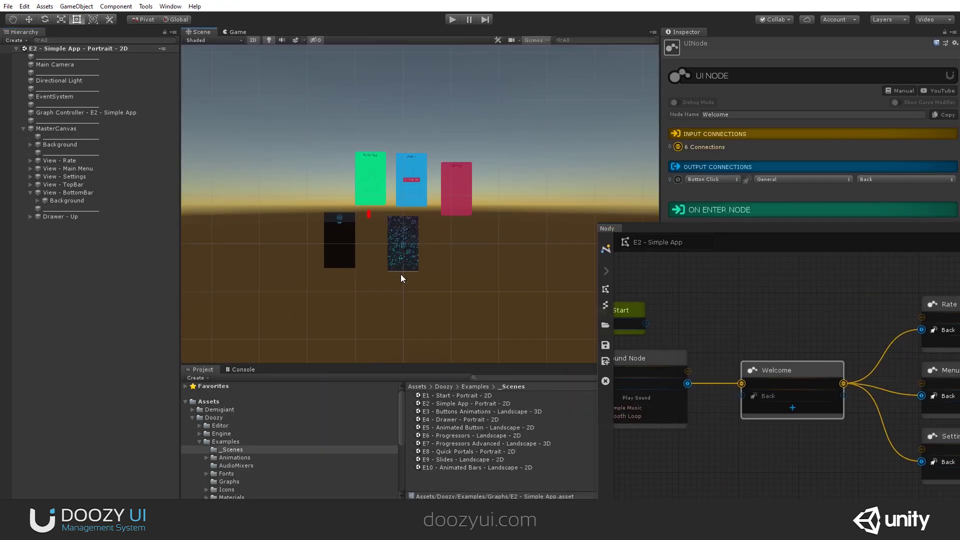
{"action": "scroll", "coordinate": [397, 286], "scroll_direction": "up", "scroll_amount": 3}
{"action": "scroll", "coordinate": [398, 290], "scroll_direction": "up", "scroll_amount": 5}
{"action": "left_click", "coordinate": [38, 200]}
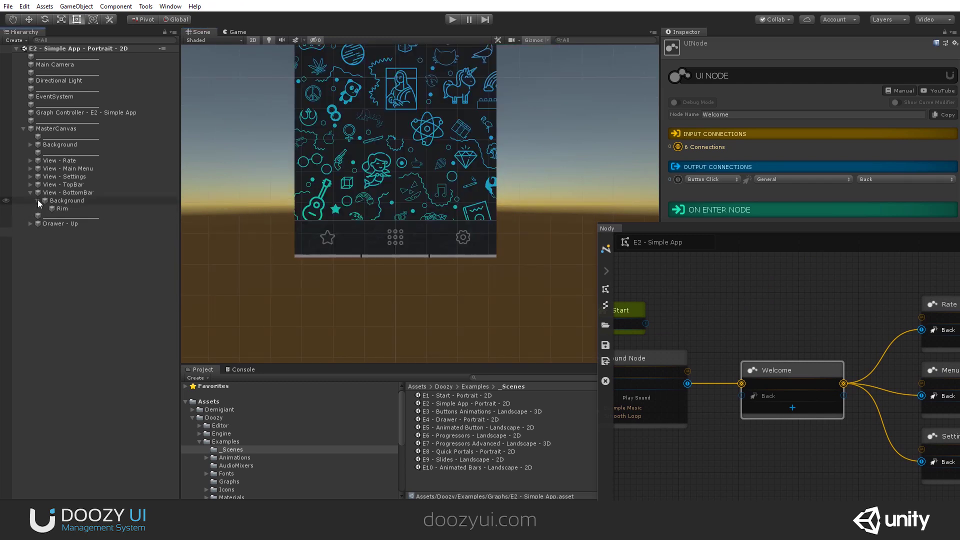
{"action": "left_click", "coordinate": [45, 217]}
{"action": "left_click", "coordinate": [95, 225]}
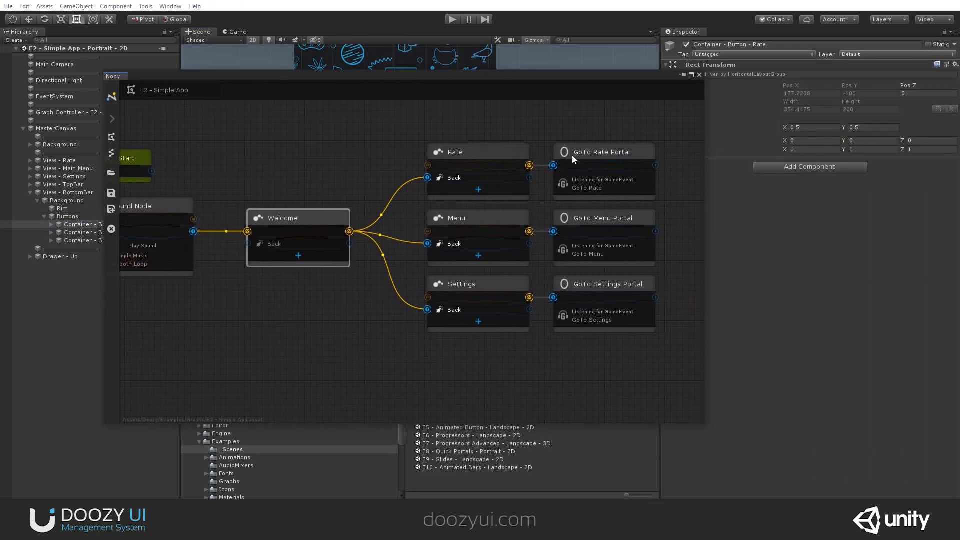
{"action": "left_click", "coordinate": [593, 148]}
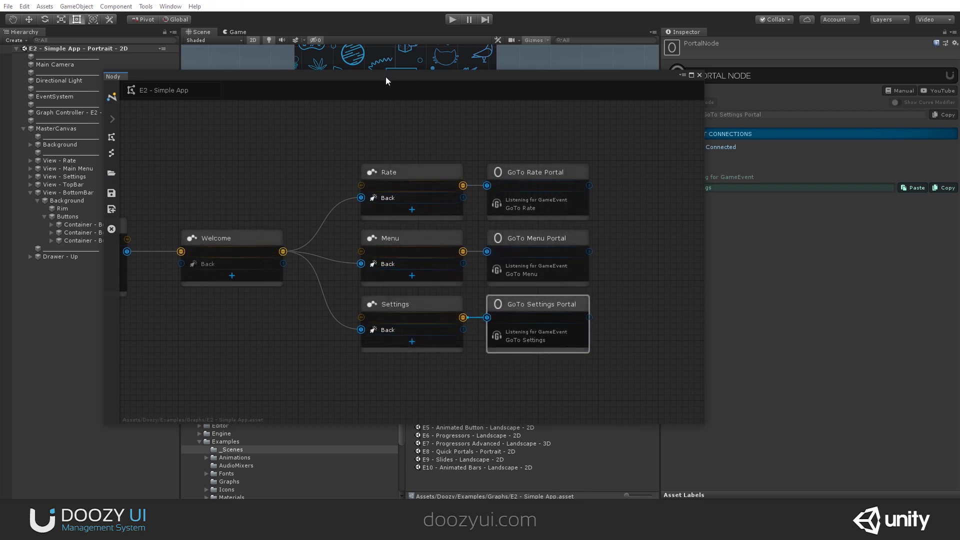
Move the graph window down and frame Container - Button - Rate in the Scene view.
{"action": "left_click_drag", "start_coordinate": [364, 70], "coordinate": [365, 218]}
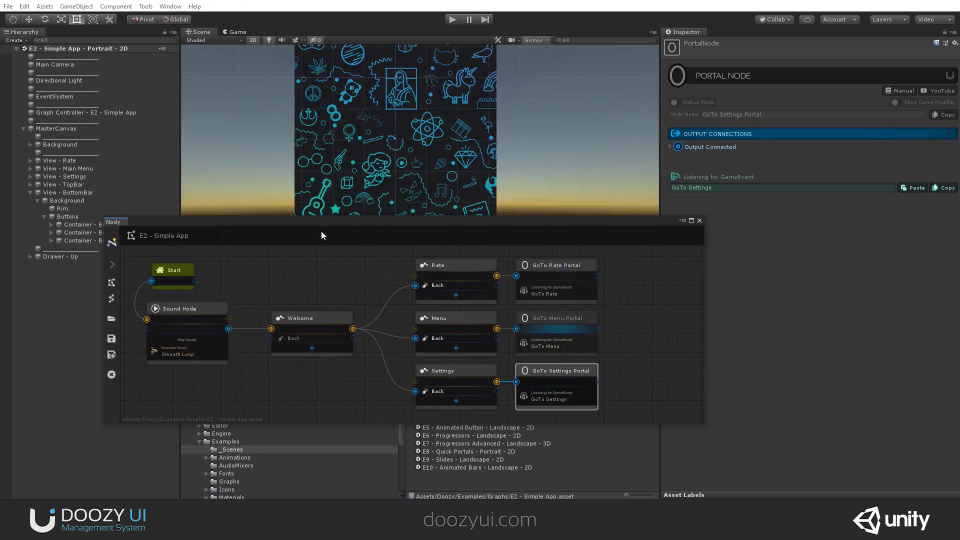
{"action": "left_click", "coordinate": [239, 214]}
{"action": "left_click_drag", "start_coordinate": [241, 220], "coordinate": [251, 357]}
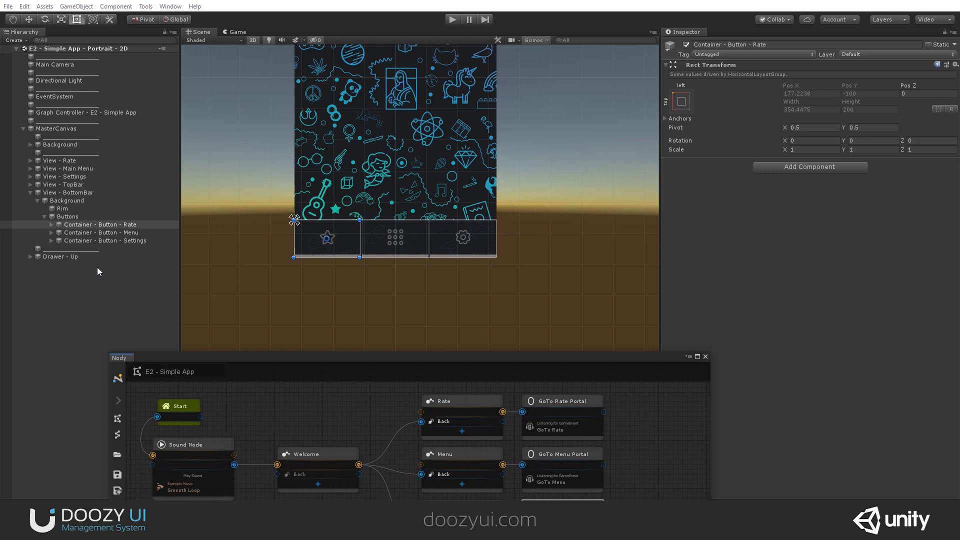
{"action": "left_click", "coordinate": [51, 224]}
{"action": "key", "text": "f"}
{"action": "scroll", "coordinate": [246, 262], "scroll_direction": "up", "scroll_amount": 2}
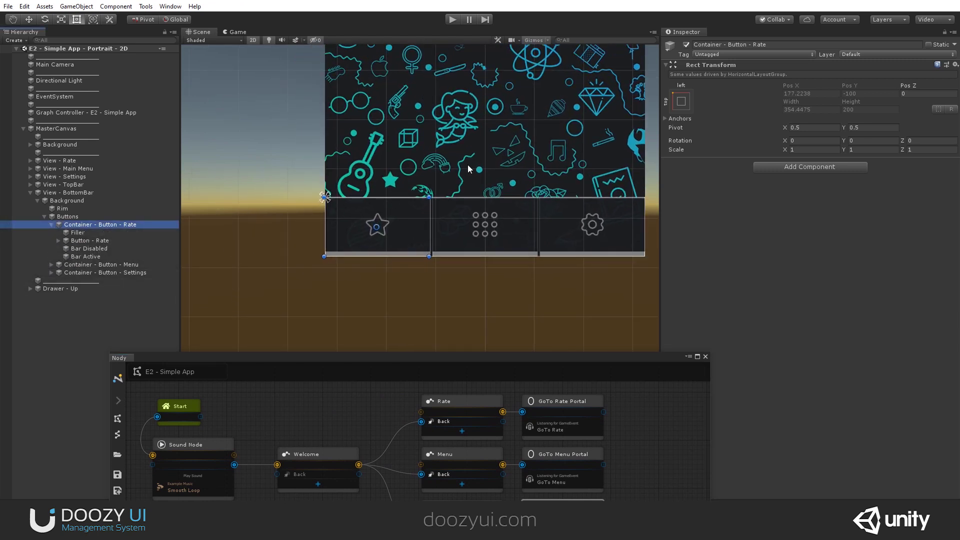
{"action": "scroll", "coordinate": [325, 248], "scroll_direction": "up", "scroll_amount": 1}
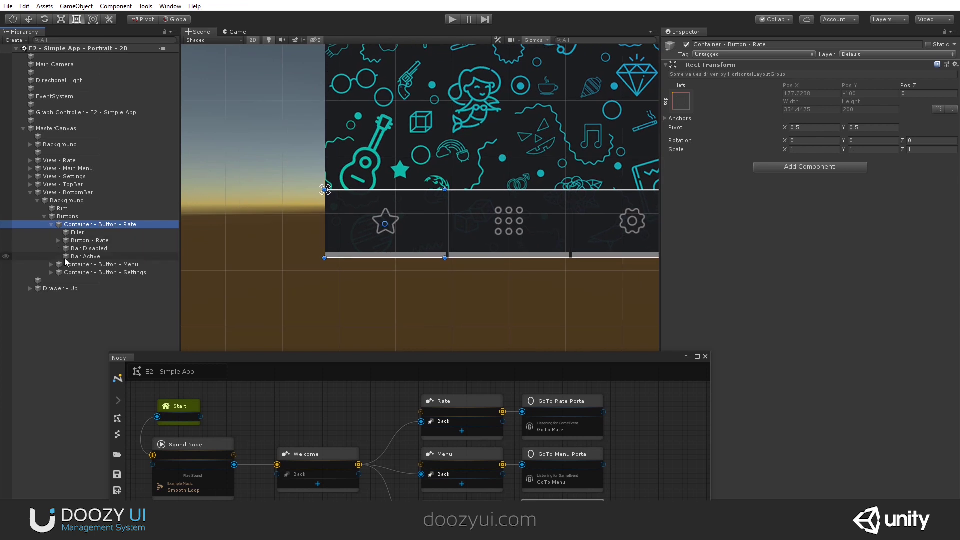
Try out the Bar Active and Filler image fill amounts, leaving both at 0.
{"action": "left_click", "coordinate": [85, 256]}
{"action": "left_click_drag", "start_coordinate": [784, 242], "coordinate": [832, 242]}
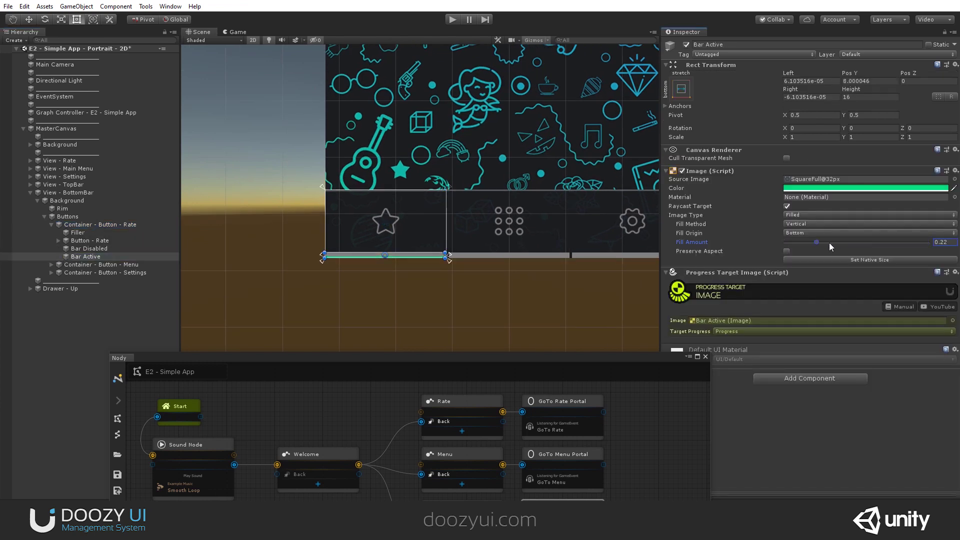
{"action": "scroll", "coordinate": [379, 268], "scroll_direction": "up", "scroll_amount": 4}
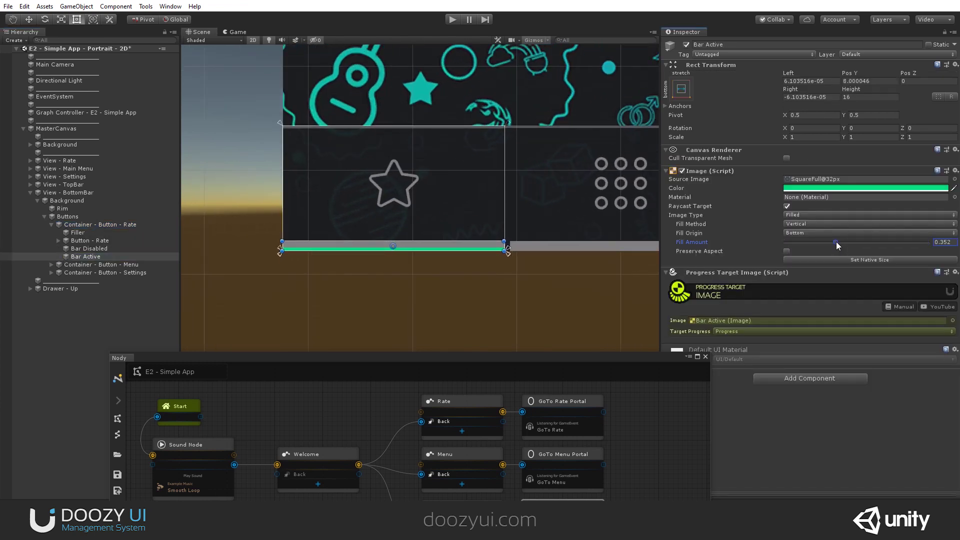
{"action": "left_click_drag", "start_coordinate": [835, 242], "coordinate": [940, 244]}
{"action": "left_click", "coordinate": [77, 233]}
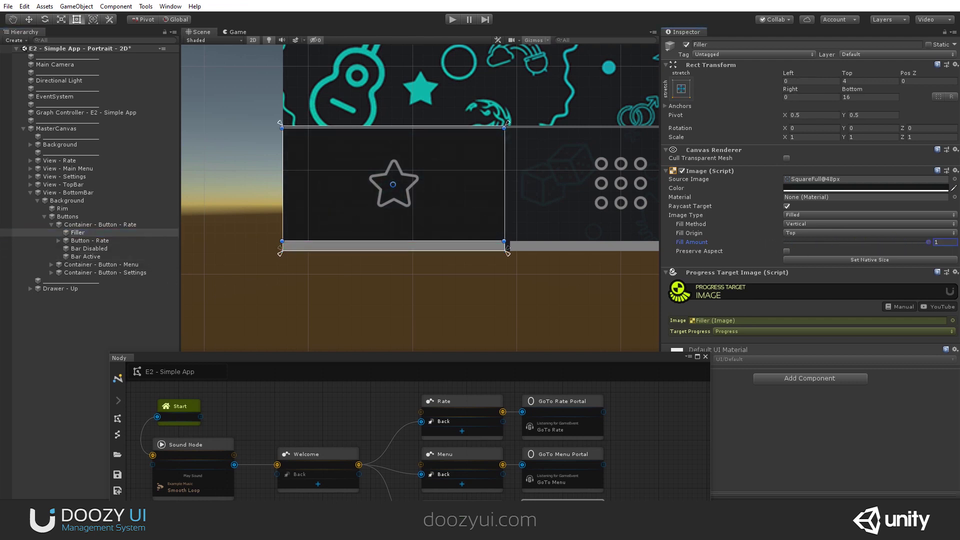
{"action": "left_click_drag", "start_coordinate": [875, 241], "coordinate": [768, 242]}
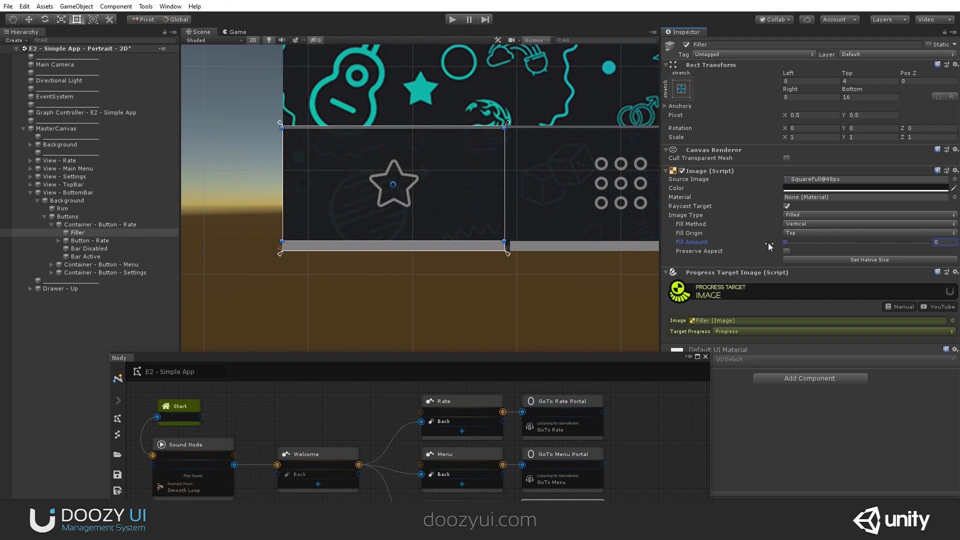
Test the Icon Active star fill, return it to 0, and select Button - Rate.
{"action": "left_click", "coordinate": [58, 240]}
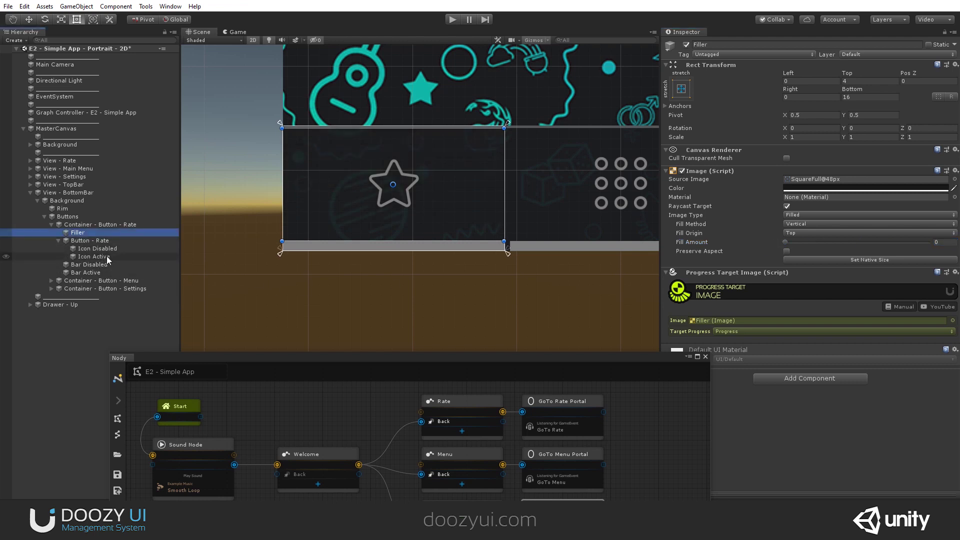
{"action": "left_click", "coordinate": [107, 257]}
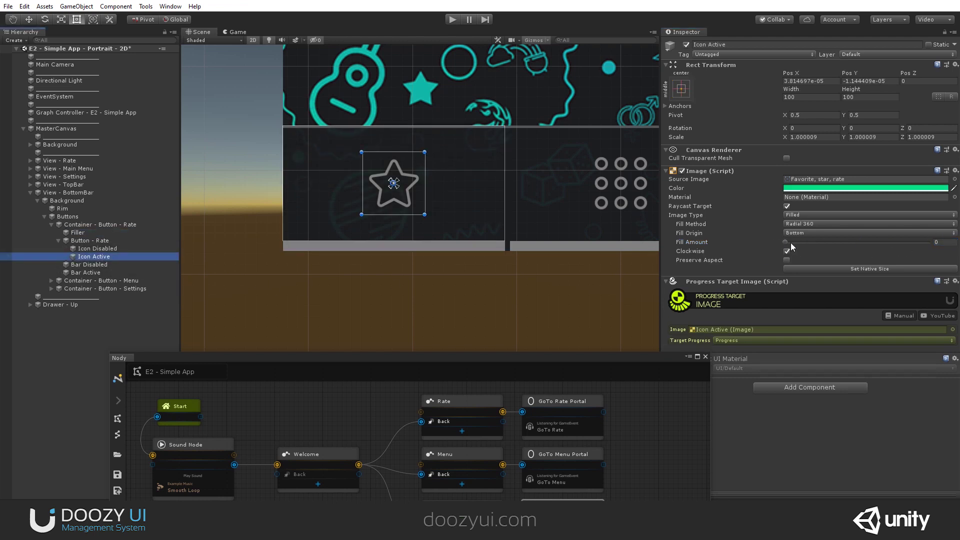
{"action": "mouse_move", "coordinate": [785, 241]}
{"action": "left_mouse_down"}
{"action": "mouse_move", "coordinate": [954, 250]}
{"action": "mouse_move", "coordinate": [768, 244]}
{"action": "left_mouse_up"}
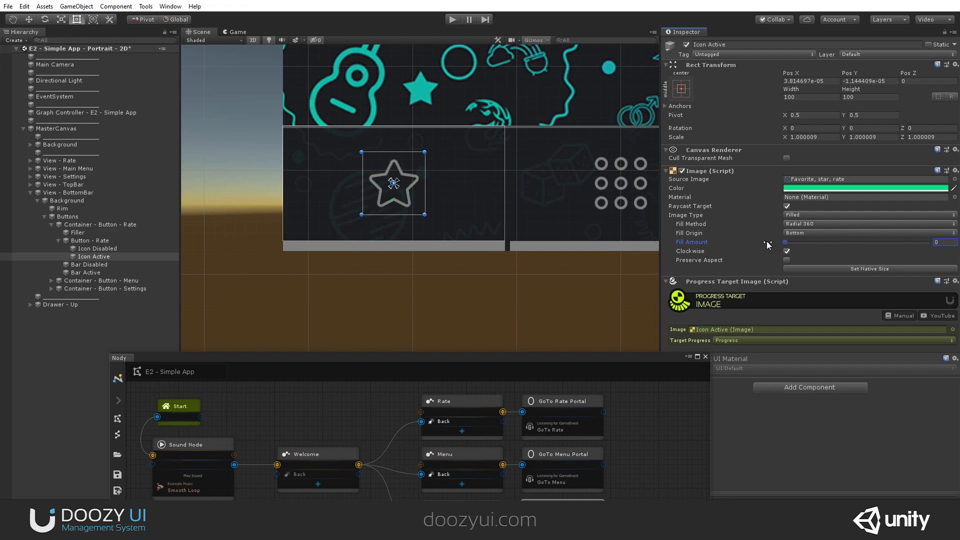
{"action": "left_click", "coordinate": [59, 240]}
{"action": "left_click", "coordinate": [81, 241]}
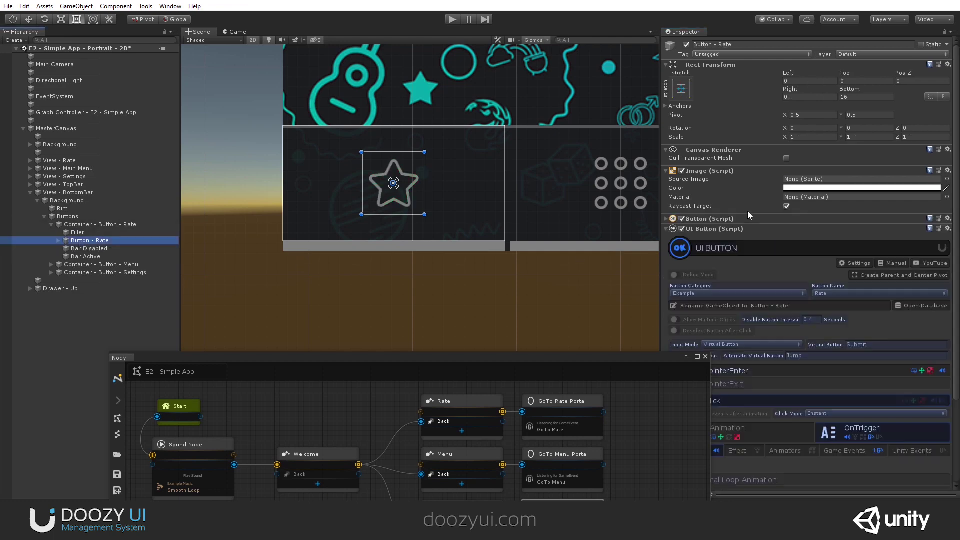
Show Button - Rate's OnClick Game Events, revealing the GoTo Rate event.
{"action": "left_click_drag", "start_coordinate": [586, 355], "coordinate": [514, 210]}
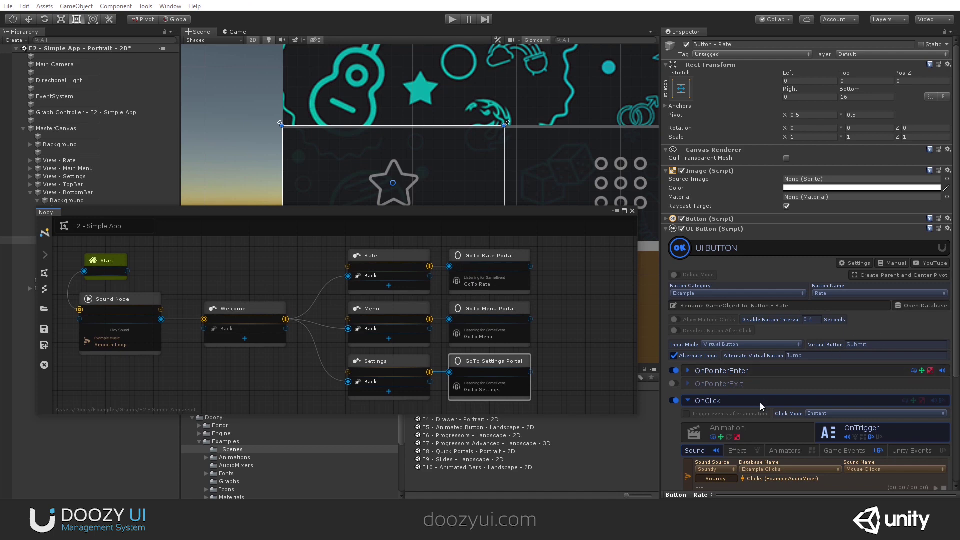
{"action": "scroll", "coordinate": [779, 388], "scroll_direction": "down", "scroll_amount": 5}
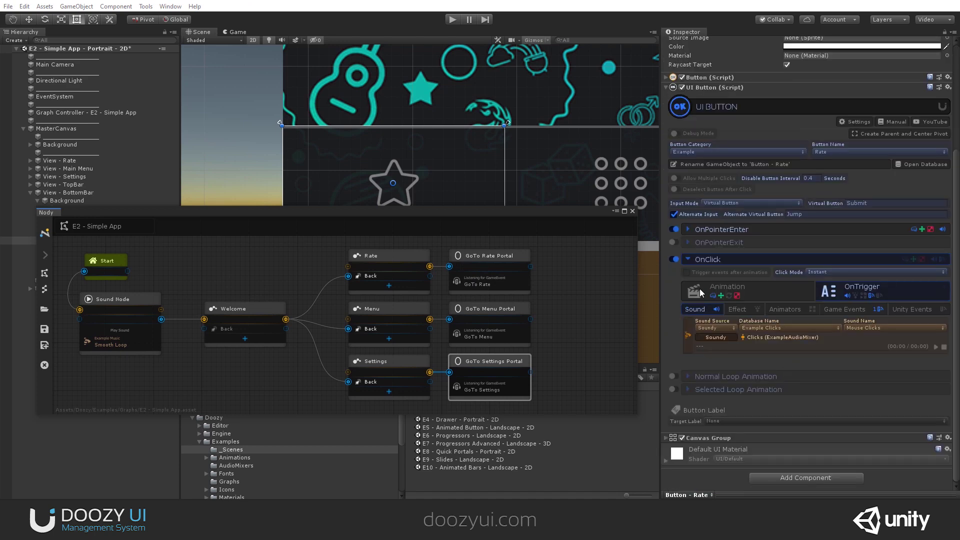
{"action": "left_click", "coordinate": [846, 309]}
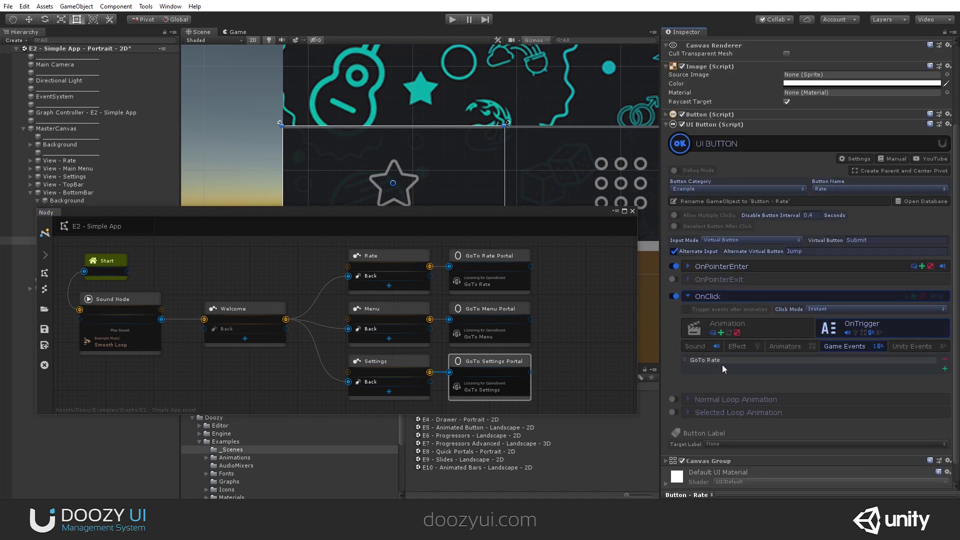
{"action": "left_click_drag", "start_coordinate": [495, 212], "coordinate": [502, 271]}
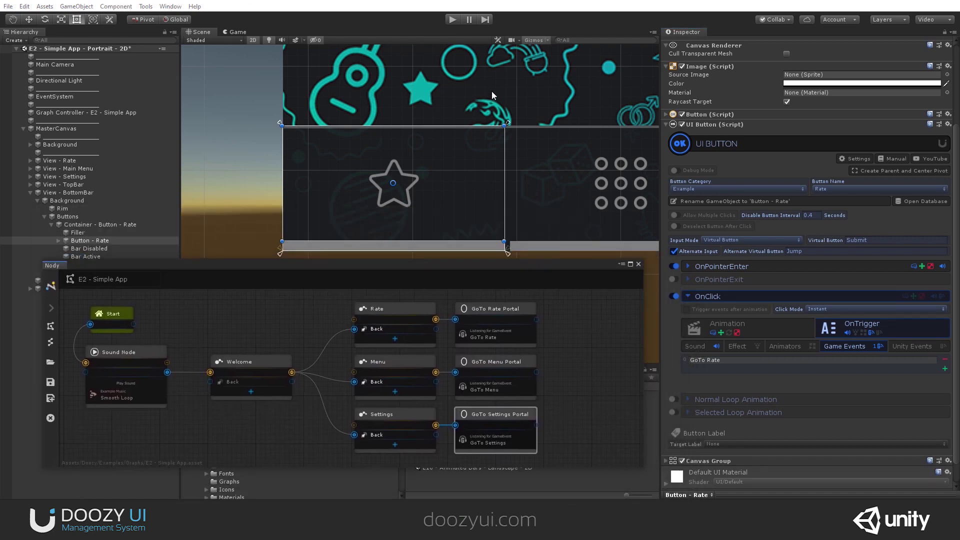
Play the scene and switch repeatedly between the Rate App, Menu and Settings panels.
{"action": "left_click", "coordinate": [453, 20]}
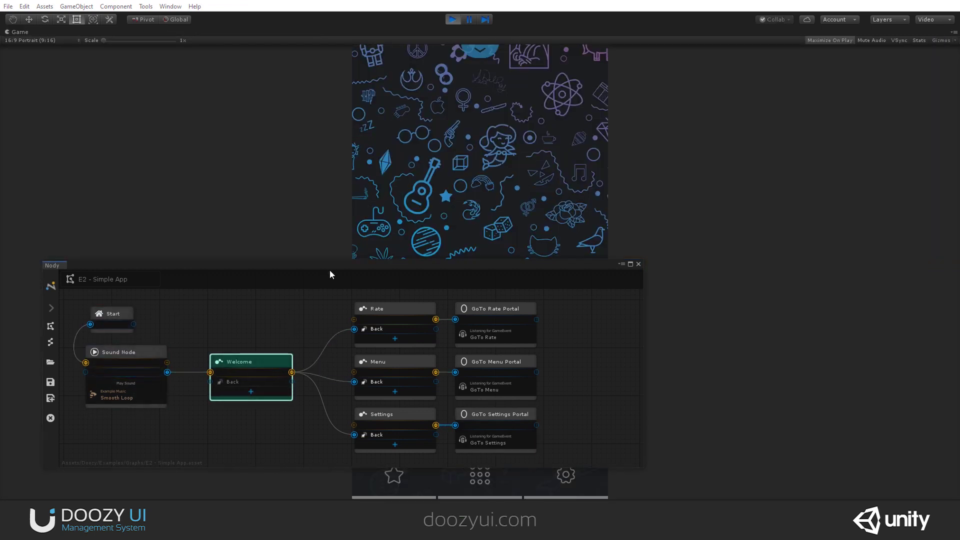
{"action": "left_click_drag", "start_coordinate": [339, 266], "coordinate": [286, 157]}
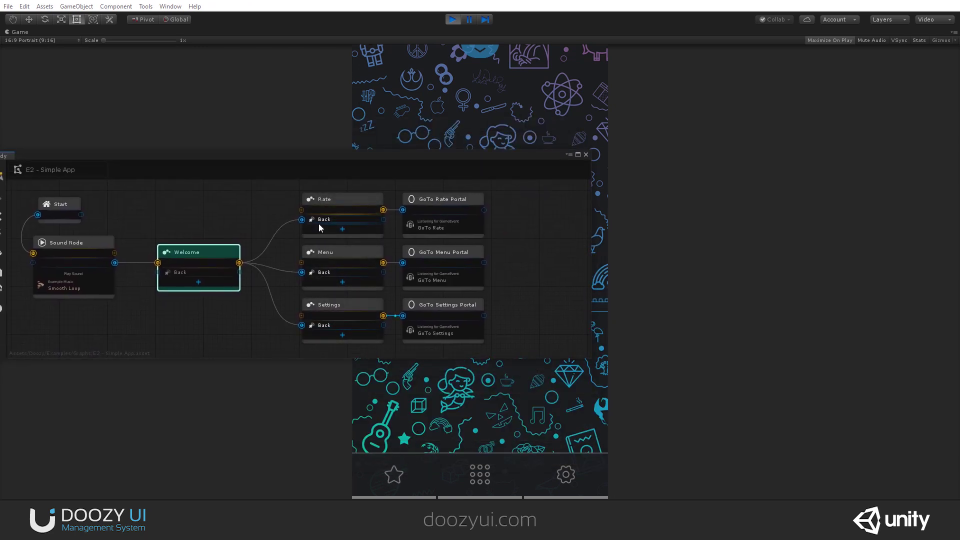
{"action": "left_click", "coordinate": [393, 472]}
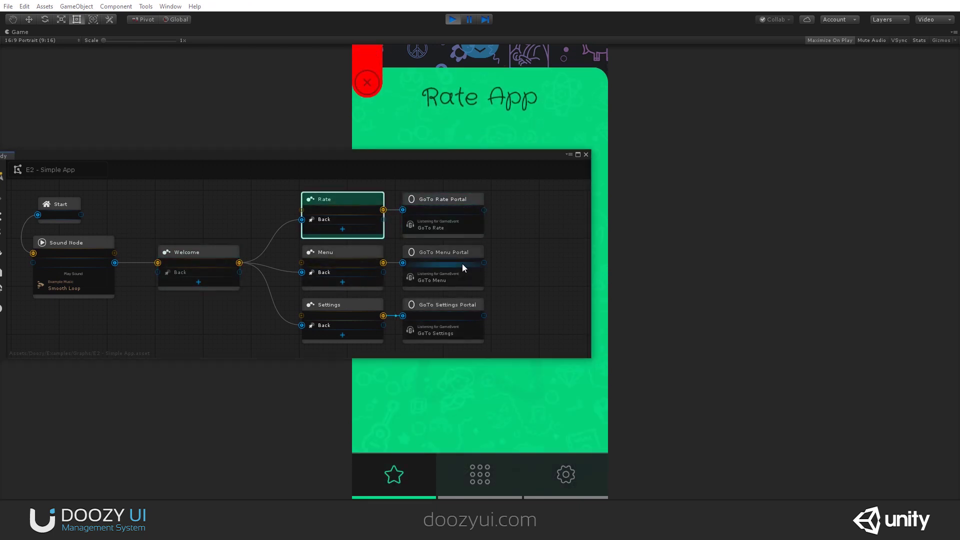
{"action": "left_click", "coordinate": [471, 475]}
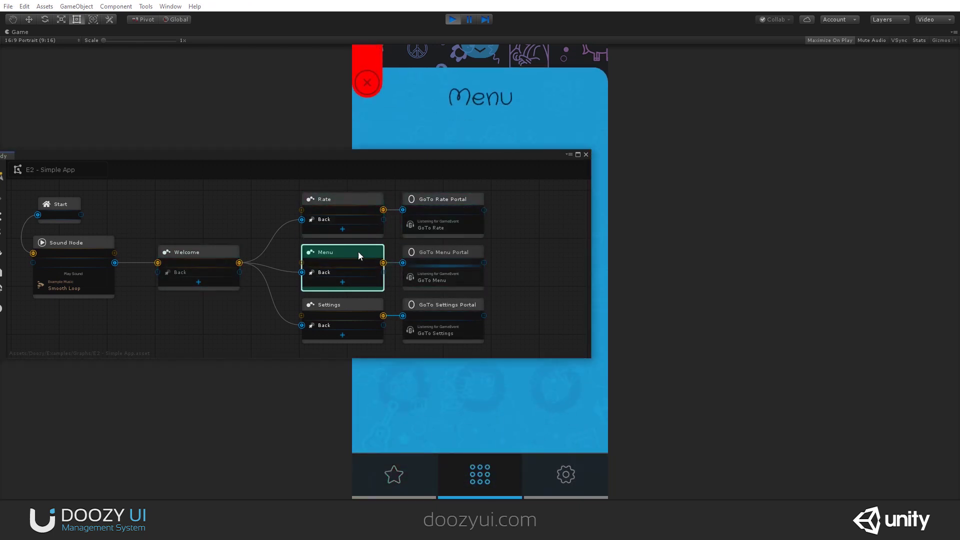
{"action": "left_click", "coordinate": [565, 475]}
{"action": "left_click", "coordinate": [393, 474]}
{"action": "left_click", "coordinate": [458, 480]}
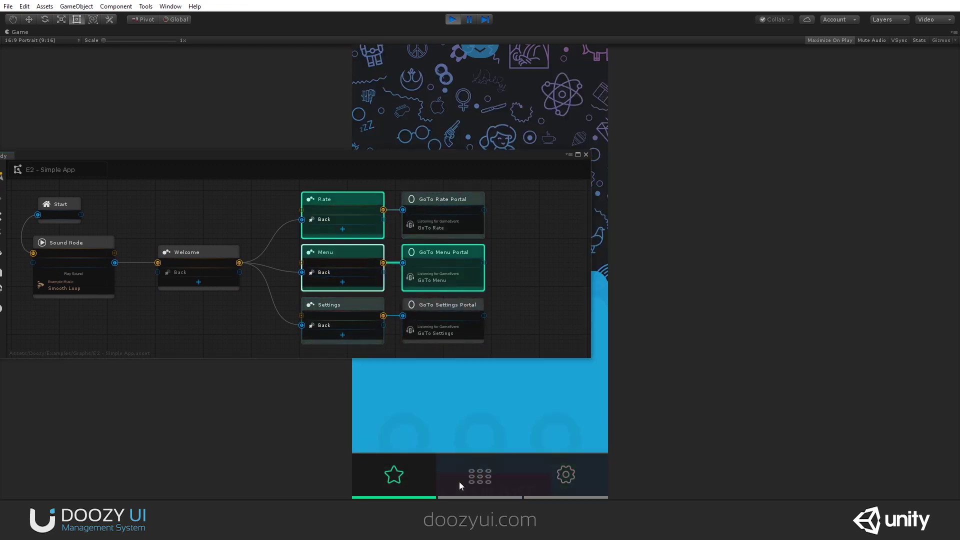
{"action": "left_click", "coordinate": [393, 475]}
{"action": "left_click", "coordinate": [544, 480]}
{"action": "left_click", "coordinate": [480, 478]}
{"action": "left_click", "coordinate": [583, 488]}
{"action": "left_click", "coordinate": [380, 481]}
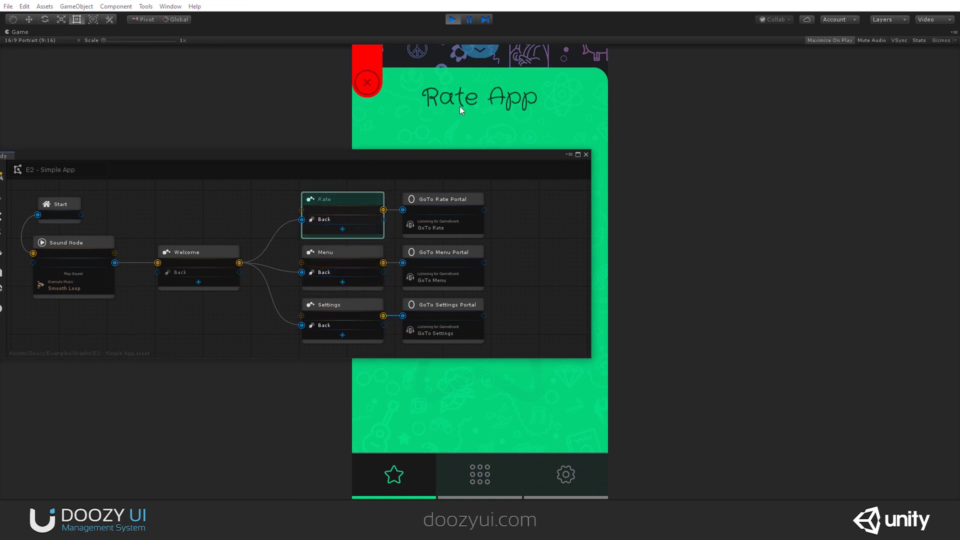
Close the Rate App panel, slide the top drawer down and back, and stop play mode.
{"action": "left_click", "coordinate": [361, 89]}
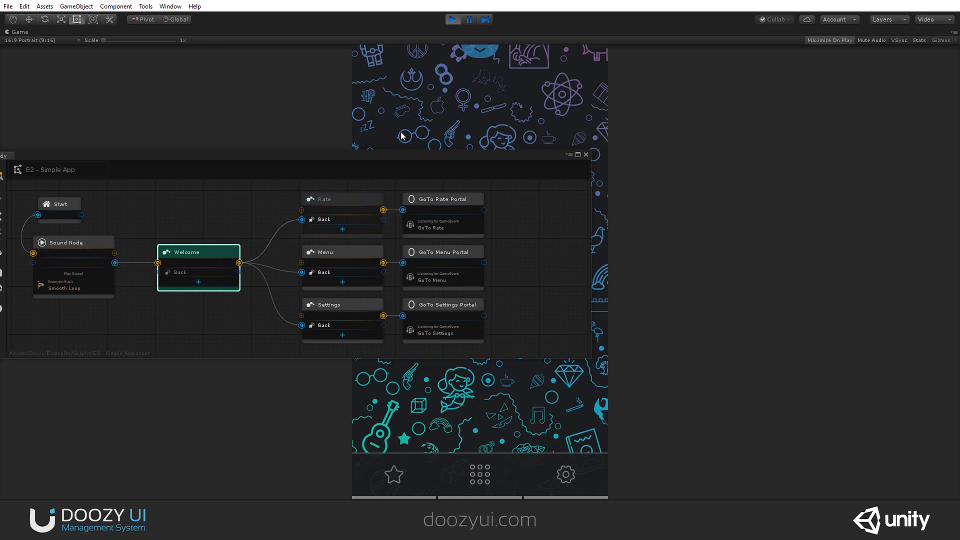
{"action": "left_click", "coordinate": [464, 73]}
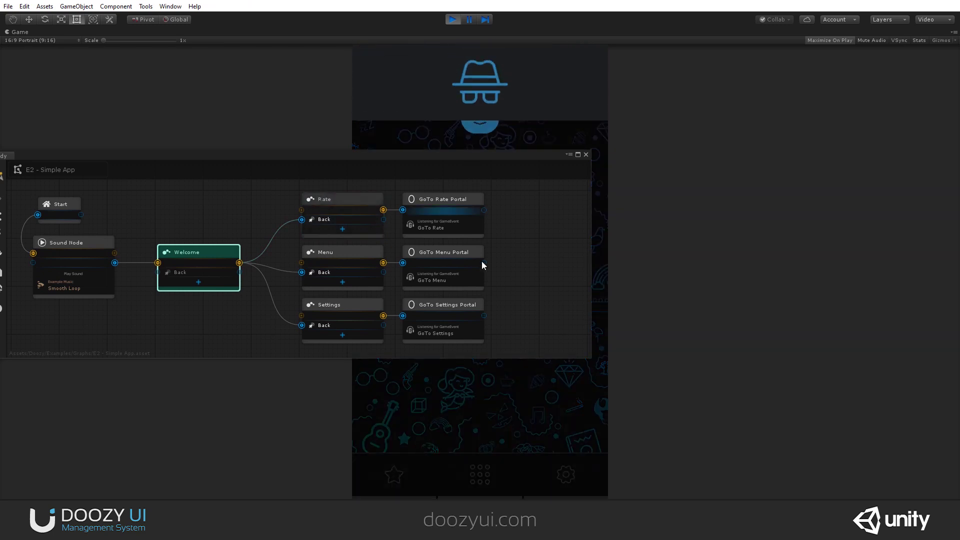
{"action": "left_click", "coordinate": [494, 412]}
{"action": "left_click", "coordinate": [453, 20]}
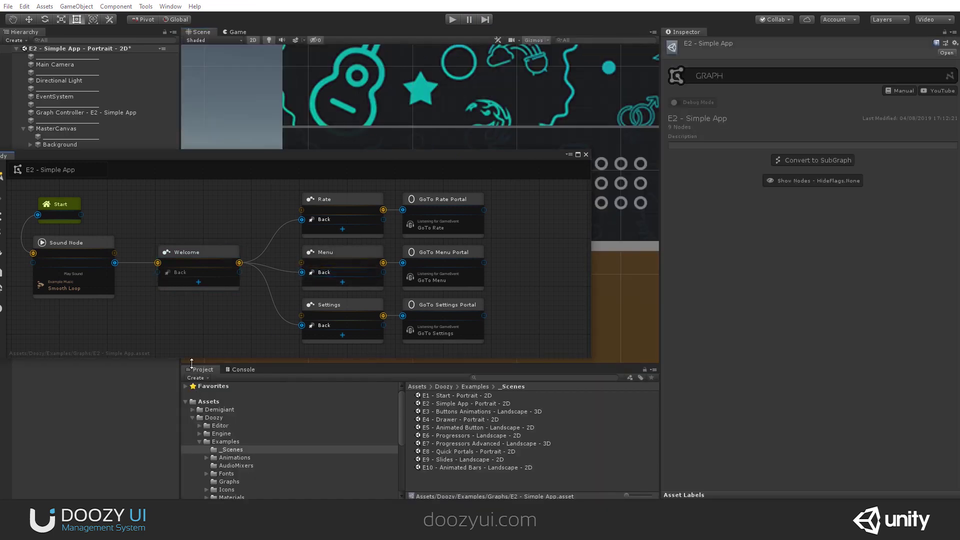
Enlarge and reposition the graph window, then box-select the portal nodes.
{"action": "left_click_drag", "start_coordinate": [191, 359], "coordinate": [191, 417]}
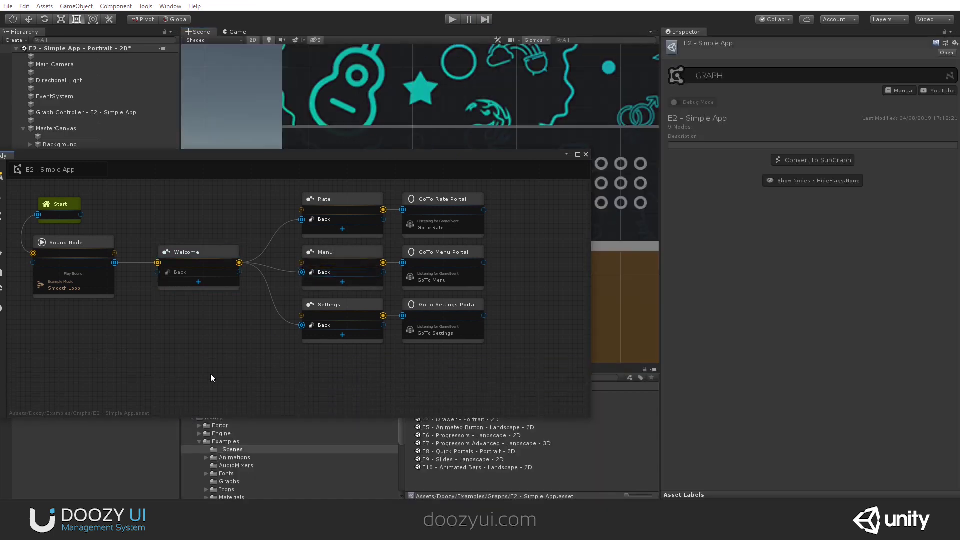
{"action": "middle_click_drag", "start_coordinate": [210, 367], "coordinate": [211, 398]}
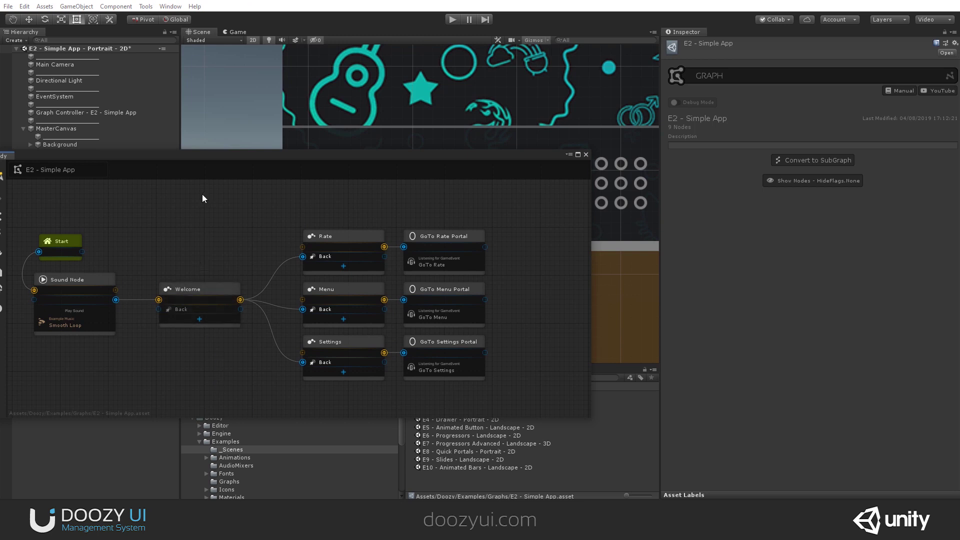
{"action": "left_click_drag", "start_coordinate": [516, 156], "coordinate": [641, 175]}
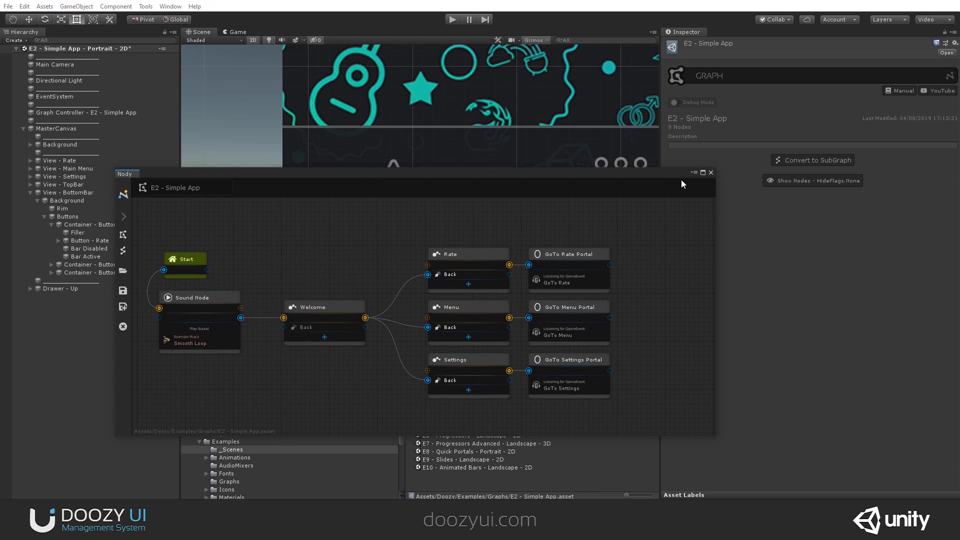
{"action": "left_click_drag", "start_coordinate": [540, 221], "coordinate": [628, 404]}
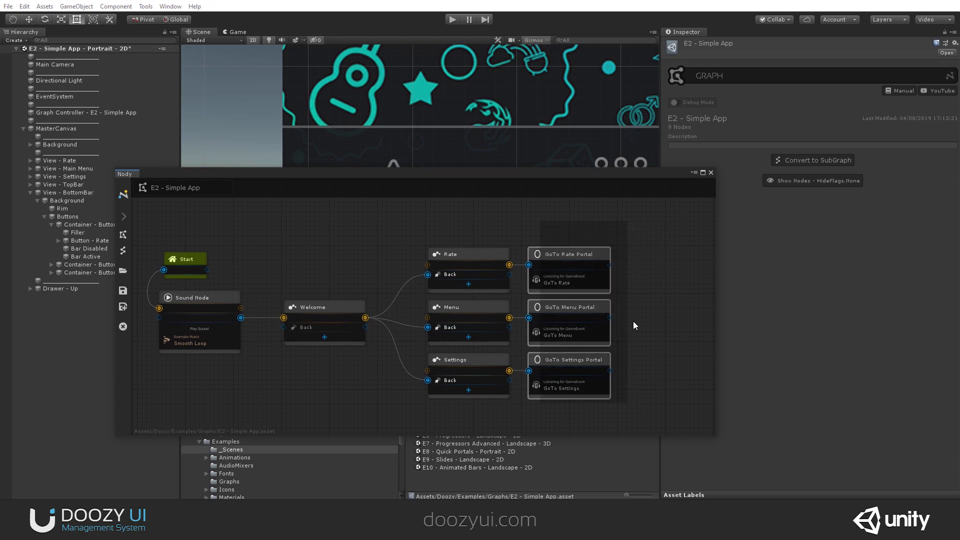
Inspect the Rate, Menu and Settings nodes' settings in the Inspector.
{"action": "left_click", "coordinate": [461, 251]}
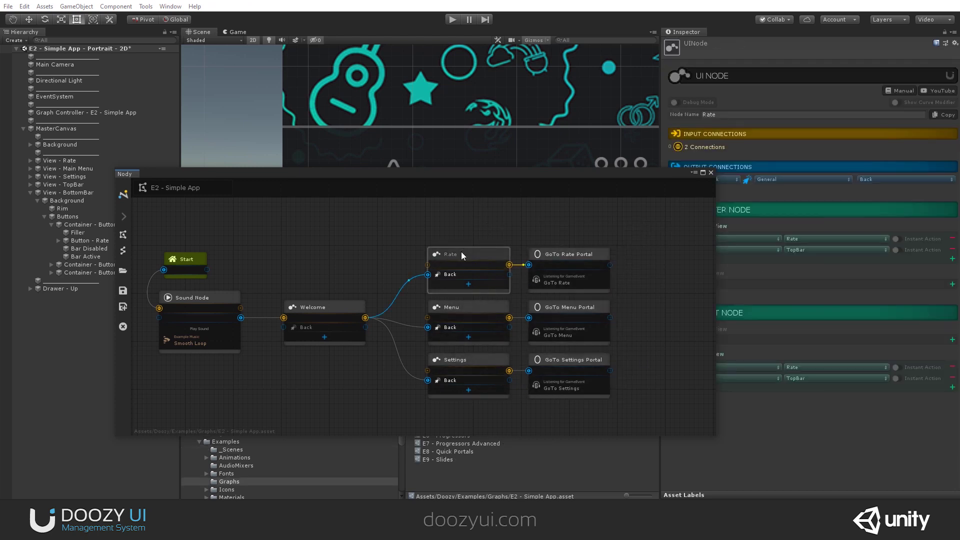
{"action": "left_click_drag", "start_coordinate": [460, 181], "coordinate": [386, 116]}
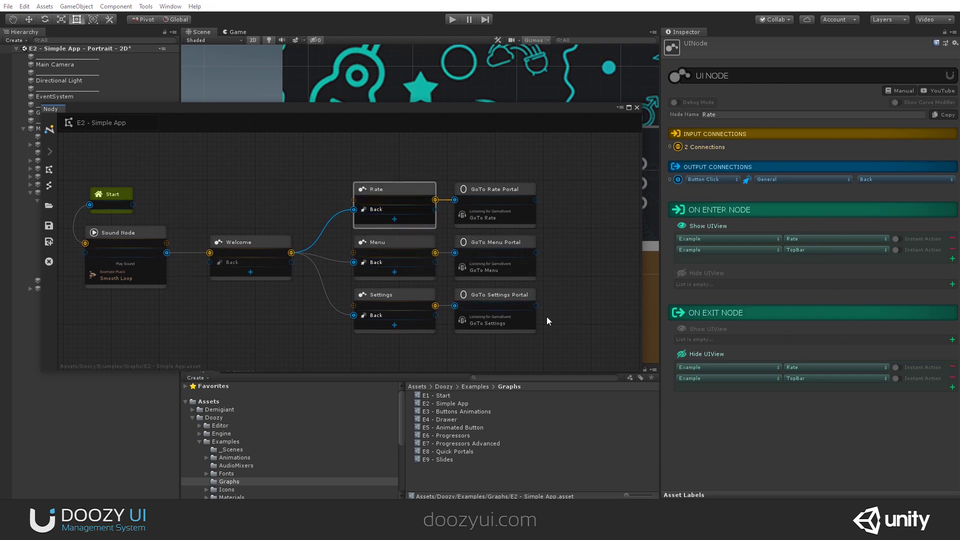
{"action": "left_click", "coordinate": [383, 245]}
{"action": "left_click", "coordinate": [388, 293]}
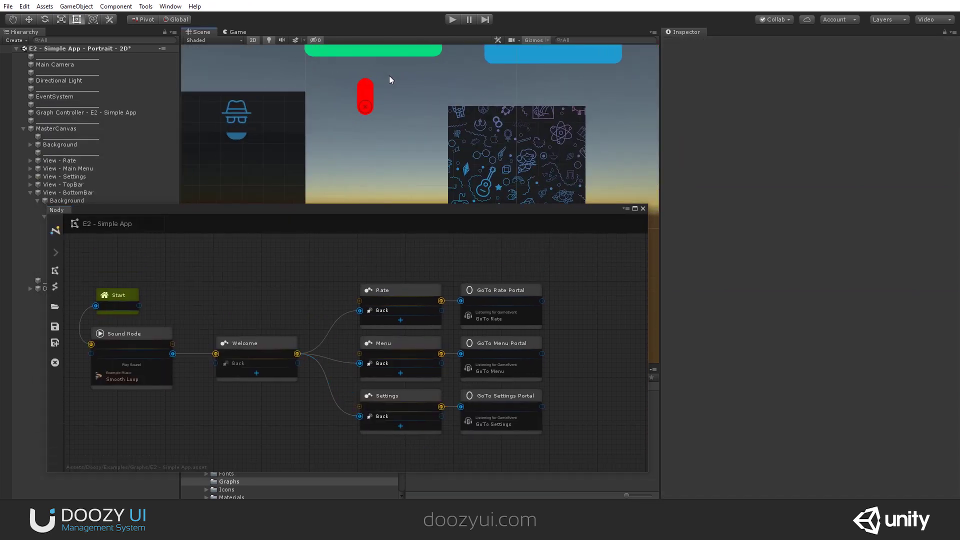
{"action": "scroll", "coordinate": [347, 100], "scroll_direction": "up", "scroll_amount": 2}
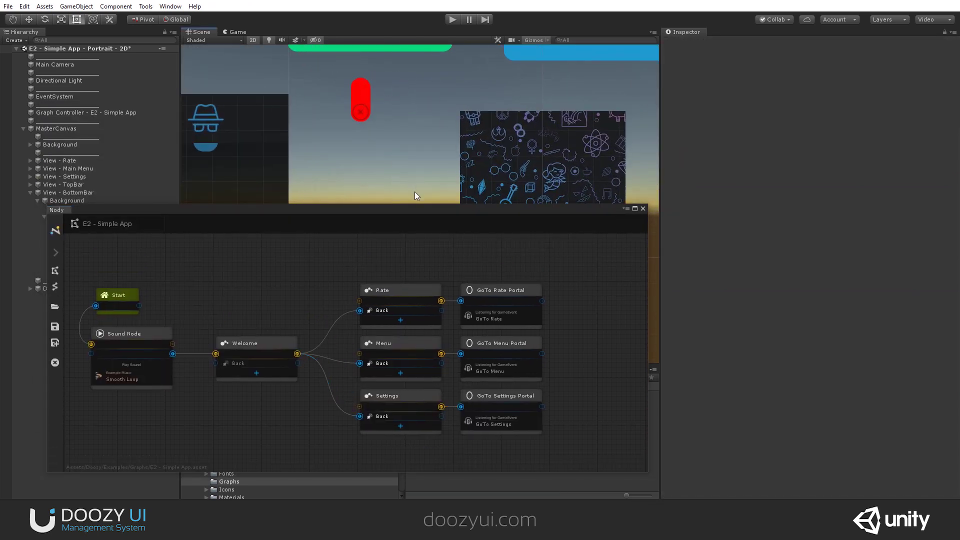
Dock the Game view beside Scene, turn off Maximize On Play, and widen it.
{"action": "left_click_drag", "start_coordinate": [420, 212], "coordinate": [424, 239]}
{"action": "left_click_drag", "start_coordinate": [238, 32], "coordinate": [565, 50]}
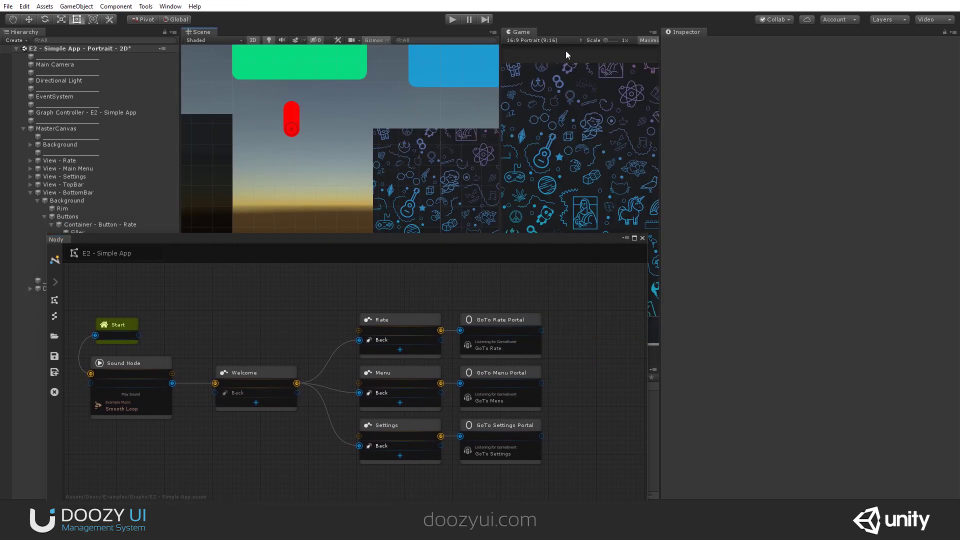
{"action": "left_click", "coordinate": [647, 40]}
{"action": "left_click_drag", "start_coordinate": [497, 90], "coordinate": [465, 91]}
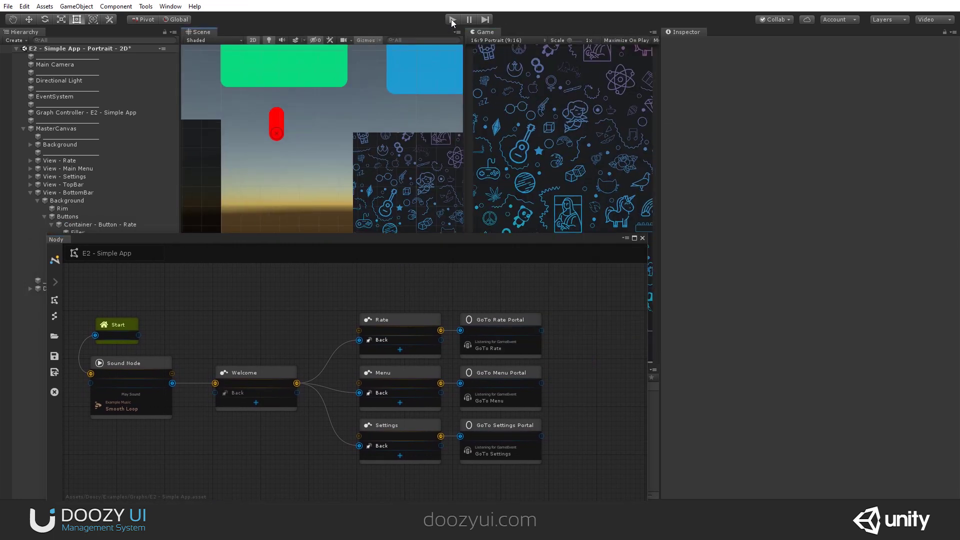
Start play mode, then close and save the graph window.
{"action": "left_click", "coordinate": [452, 19]}
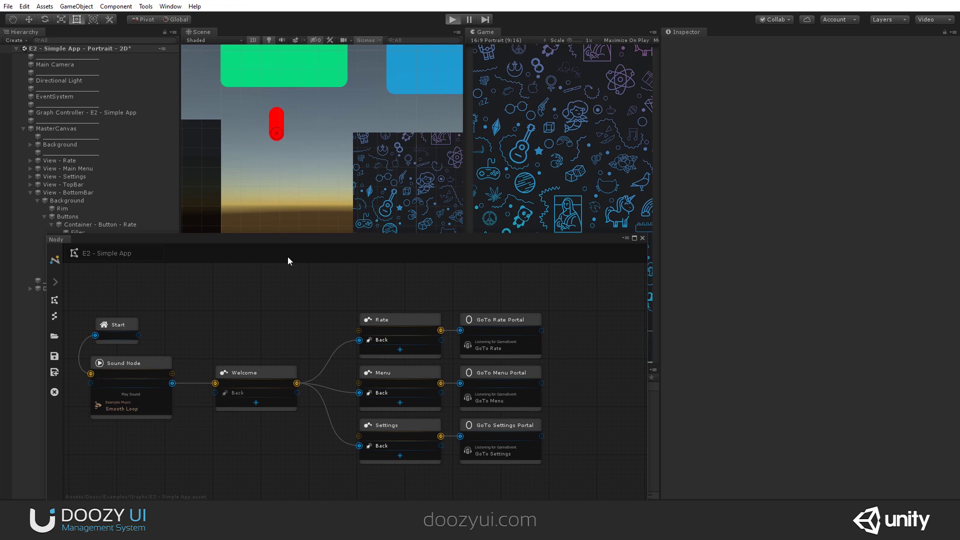
{"action": "left_click_drag", "start_coordinate": [339, 246], "coordinate": [333, 167]}
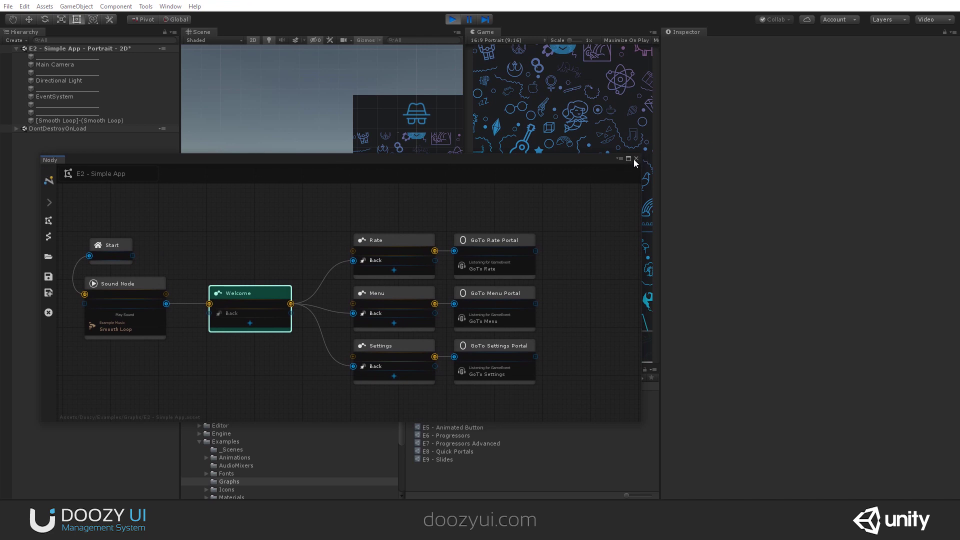
{"action": "left_click", "coordinate": [633, 159]}
Cycle through the Rate App, Menu and Settings pages in the running game, then close Settings.
{"action": "scroll", "coordinate": [286, 203], "scroll_direction": "up", "scroll_amount": 2}
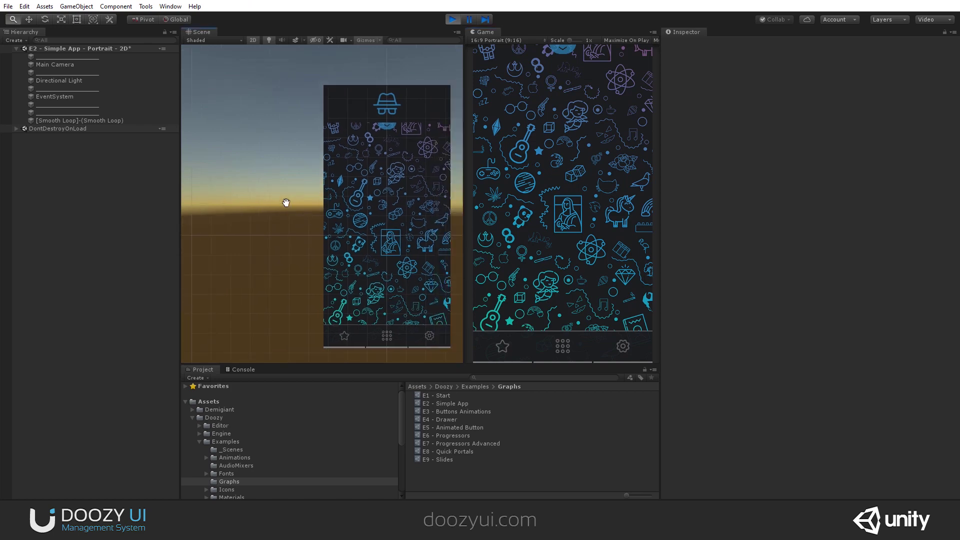
{"action": "middle_click_drag", "start_coordinate": [286, 202], "coordinate": [262, 160]}
{"action": "left_click", "coordinate": [574, 92]}
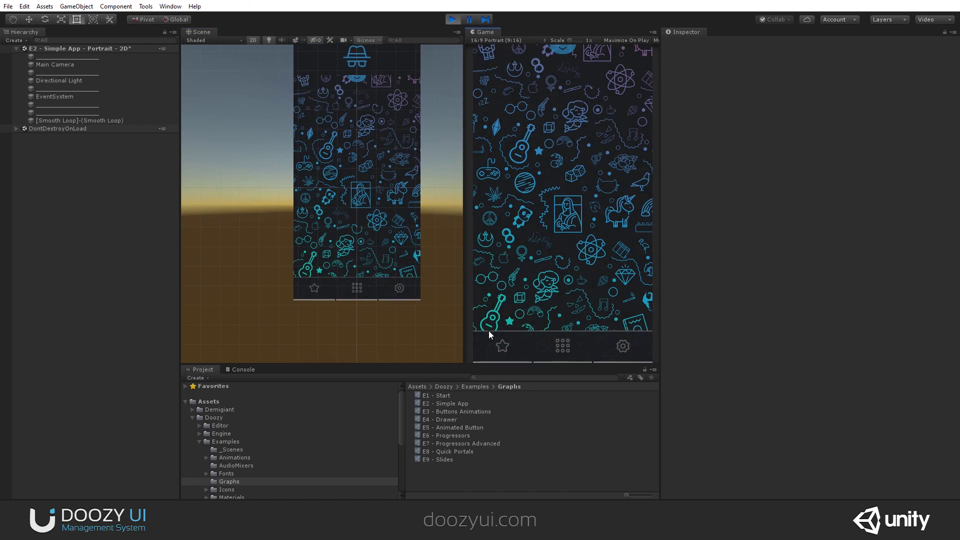
{"action": "left_click", "coordinate": [496, 345]}
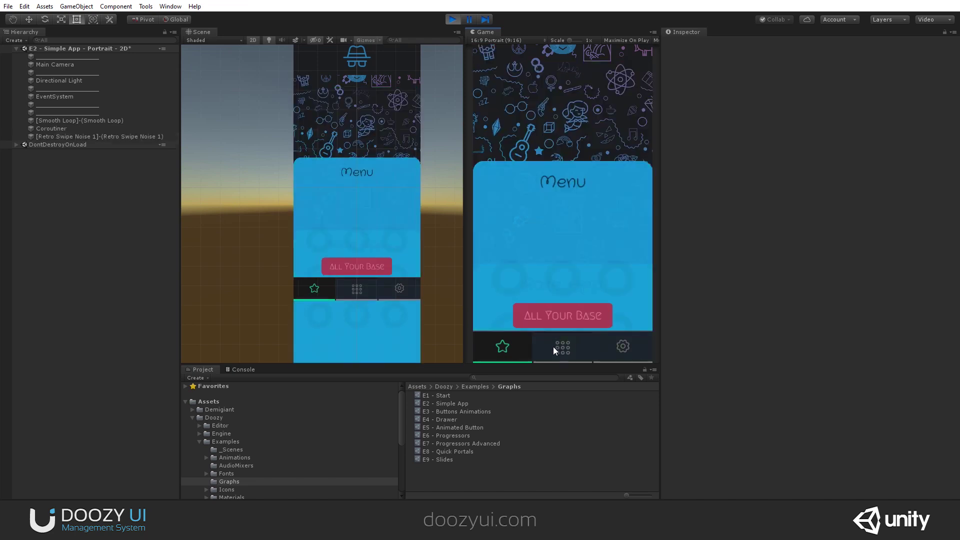
{"action": "left_click", "coordinate": [553, 346]}
{"action": "scroll", "coordinate": [332, 170], "scroll_direction": "down", "scroll_amount": 3}
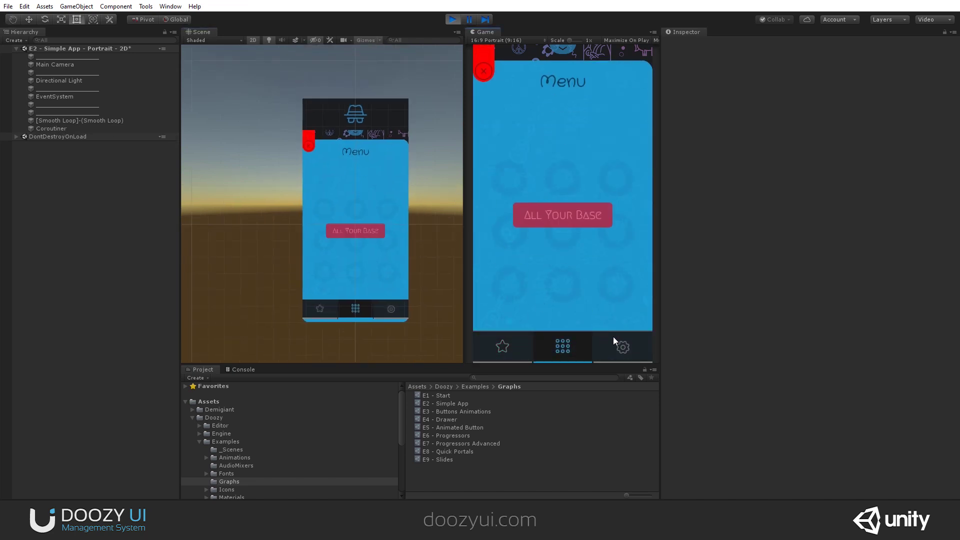
{"action": "left_click", "coordinate": [613, 339]}
{"action": "left_click", "coordinate": [488, 76]}
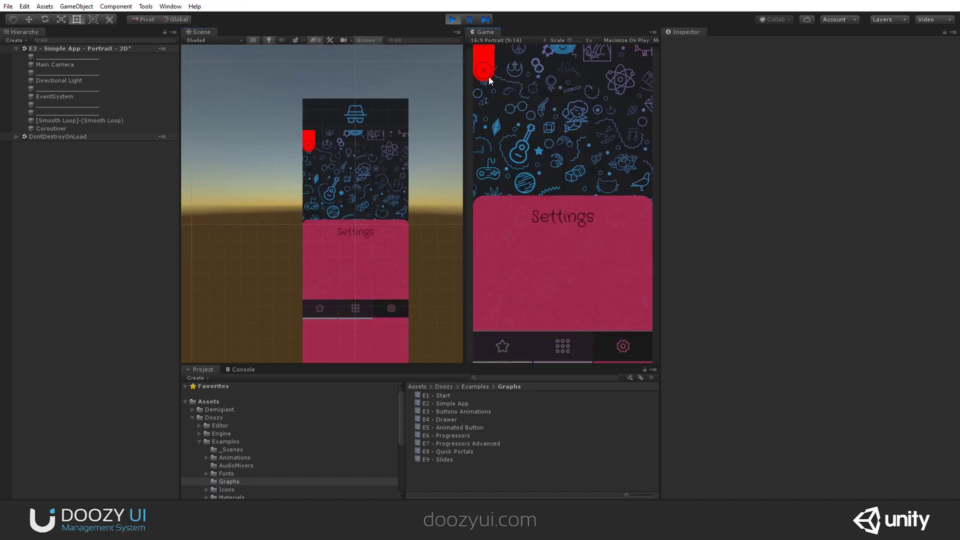
Switch again between Menu, Rate App and Settings pages, then stop play mode.
{"action": "left_click", "coordinate": [567, 345]}
{"action": "left_click", "coordinate": [497, 347]}
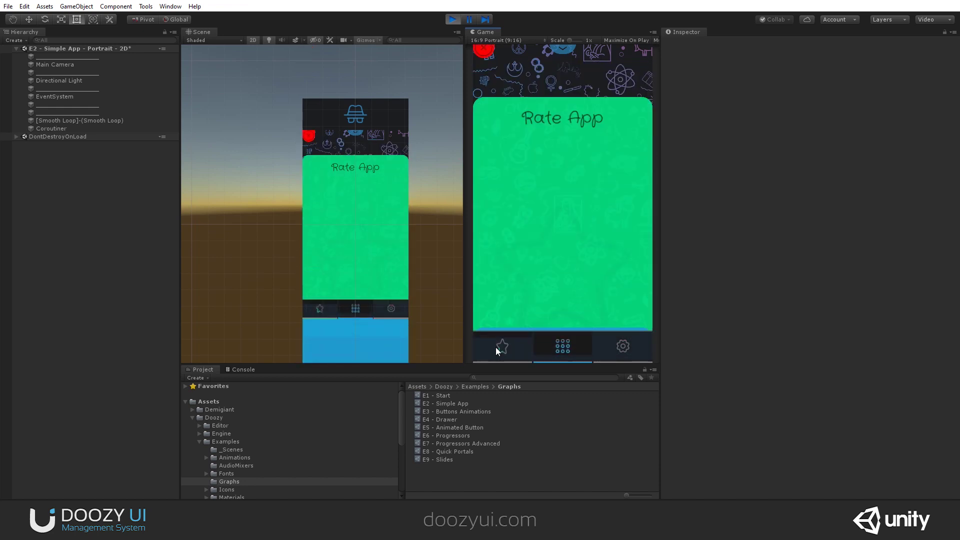
{"action": "left_click", "coordinate": [593, 352]}
{"action": "left_click", "coordinate": [560, 358]}
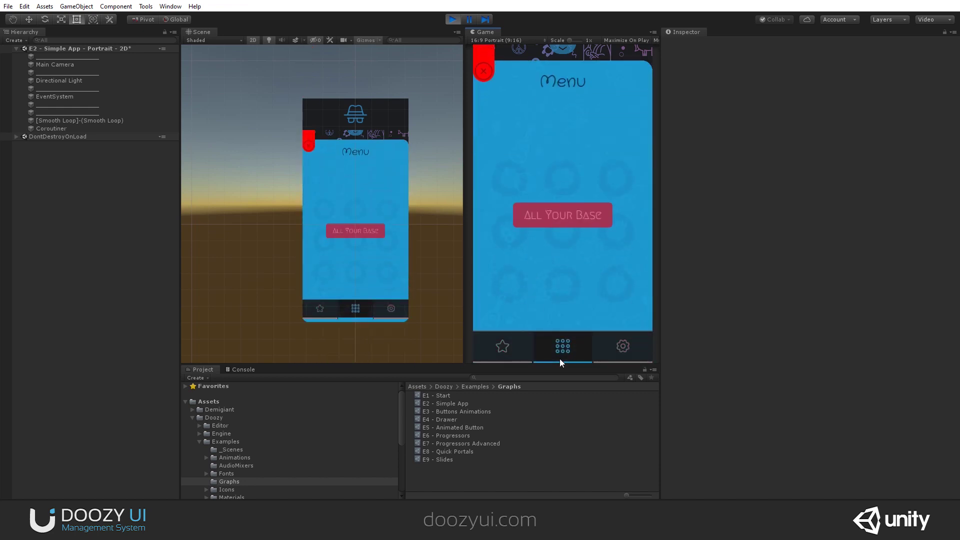
{"action": "left_click", "coordinate": [455, 21]}
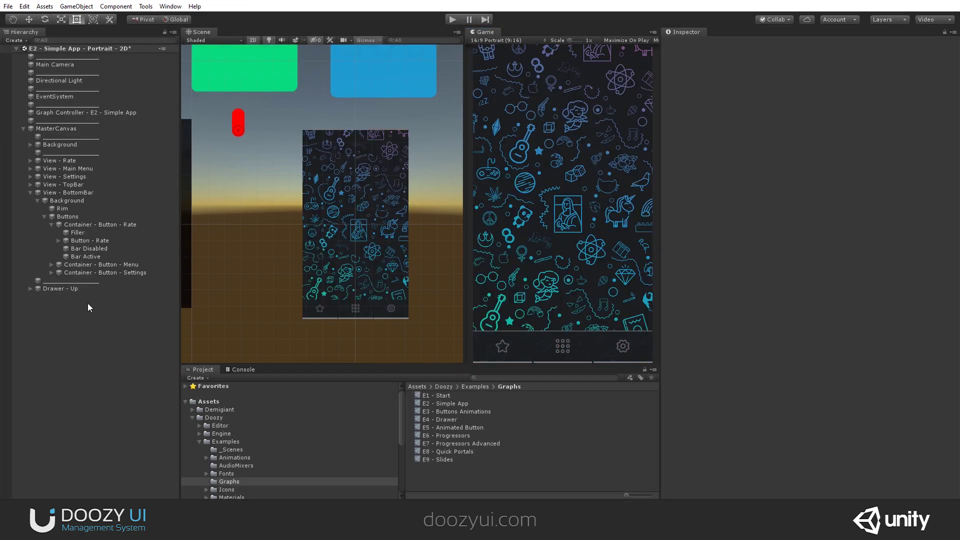
Expand Button - Rate, then inspect it, its container, the Buttons layout group and Bar Active's progress image.
{"action": "left_click", "coordinate": [59, 241]}
{"action": "left_click", "coordinate": [86, 244]}
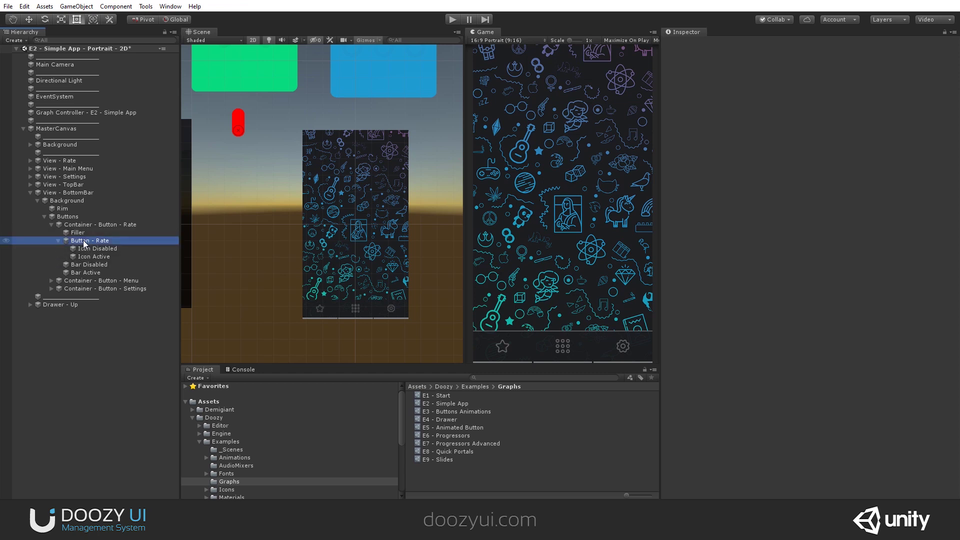
{"action": "left_click", "coordinate": [83, 226]}
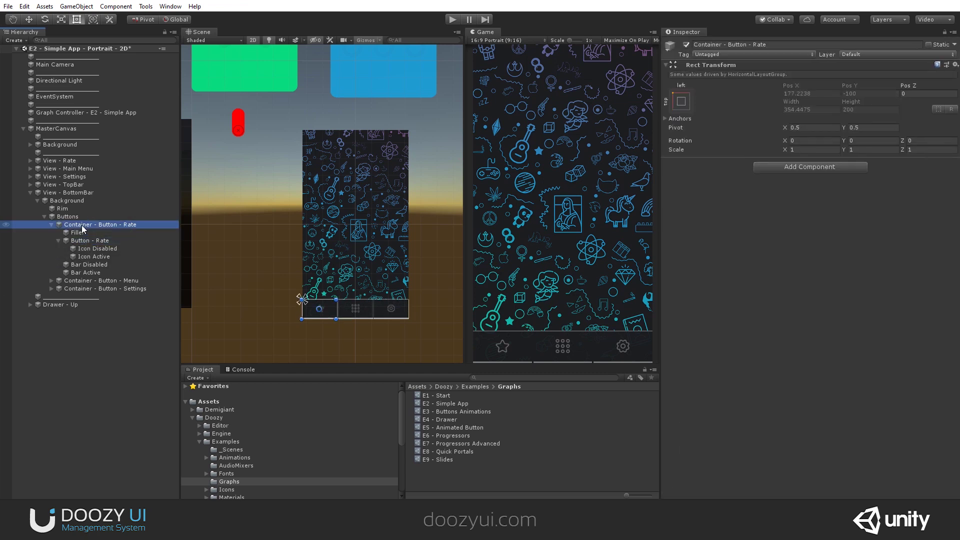
{"action": "left_click", "coordinate": [80, 218]}
{"action": "left_click", "coordinate": [89, 273]}
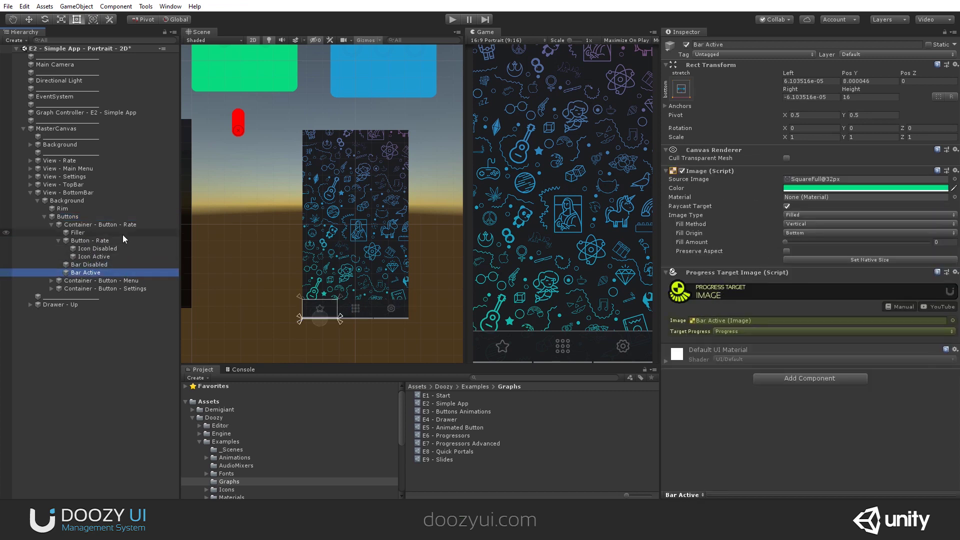
Inspect Background, View - BottomBar and Filler, ending on Button - Rate's UI Button settings (Rate, Example, Instant OnClick).
{"action": "left_click", "coordinate": [68, 200]}
{"action": "left_click", "coordinate": [70, 193]}
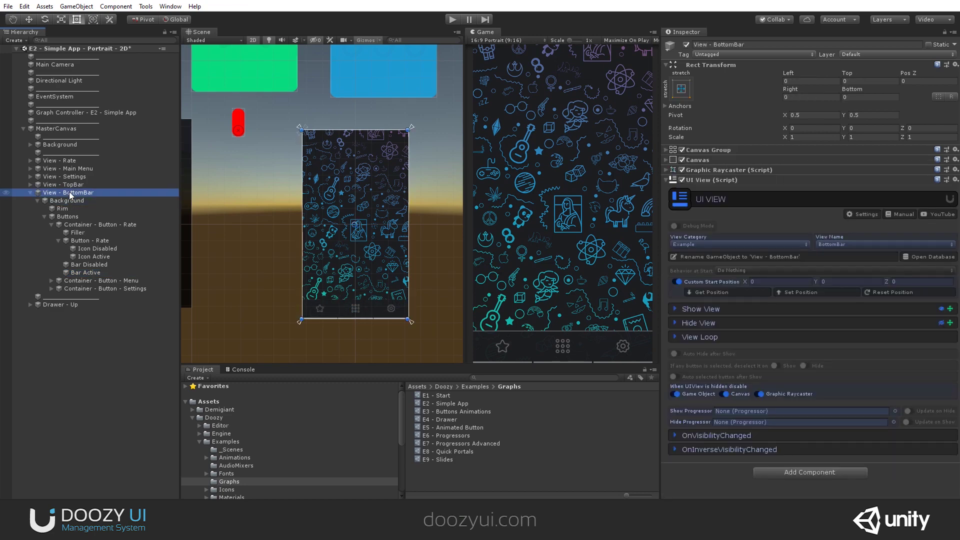
{"action": "left_click", "coordinate": [80, 225]}
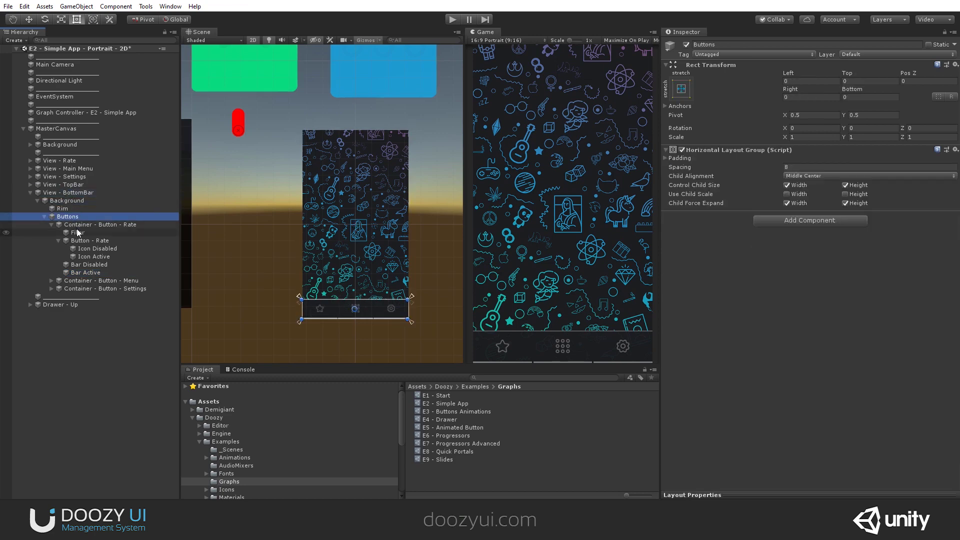
{"action": "left_click", "coordinate": [78, 232]}
{"action": "left_click", "coordinate": [83, 240]}
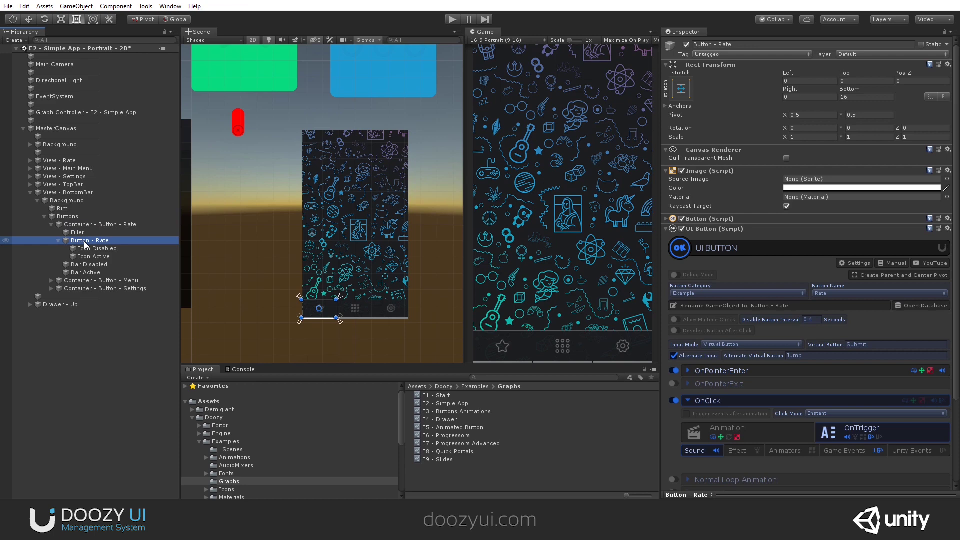